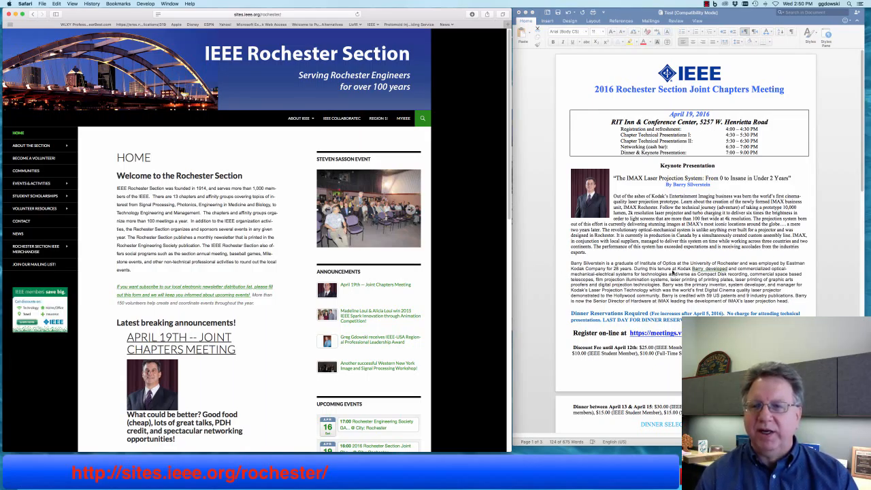
- Go back to the Rochester Section site and open Volunteer Resources > Setting Up a Chapter Meeting
triple_click(672, 272)
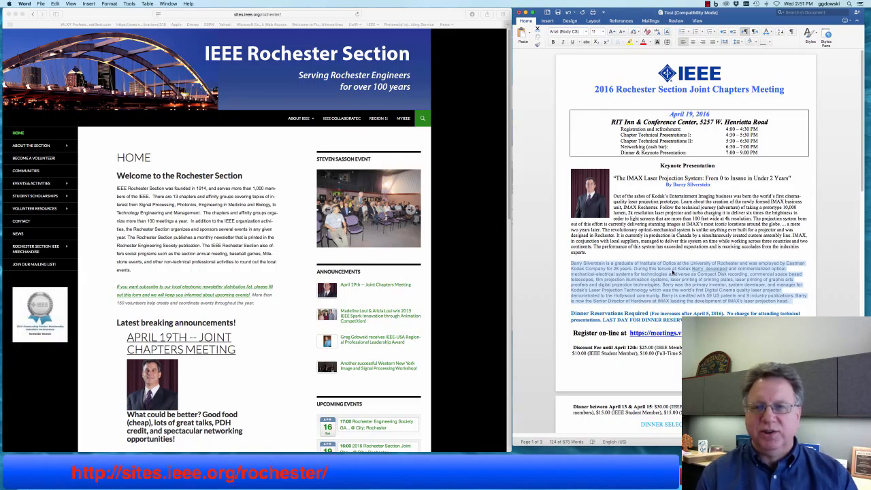
left_click(465, 253)
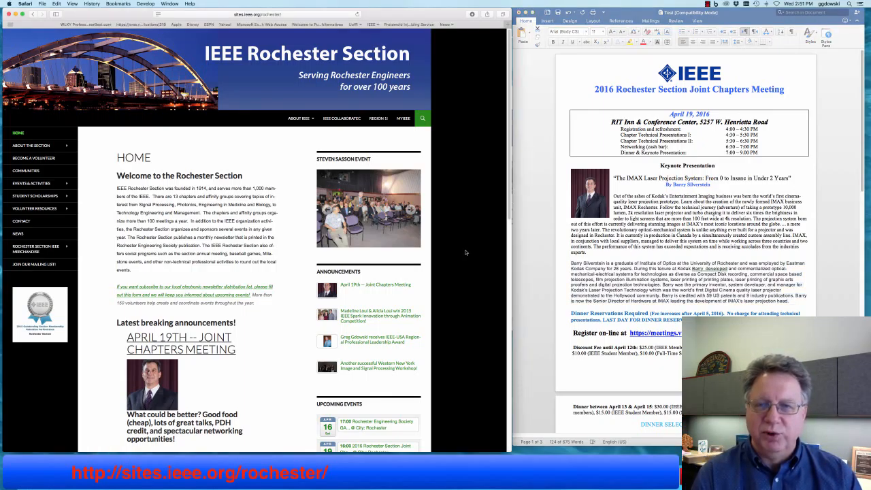
mouse_move(63, 213)
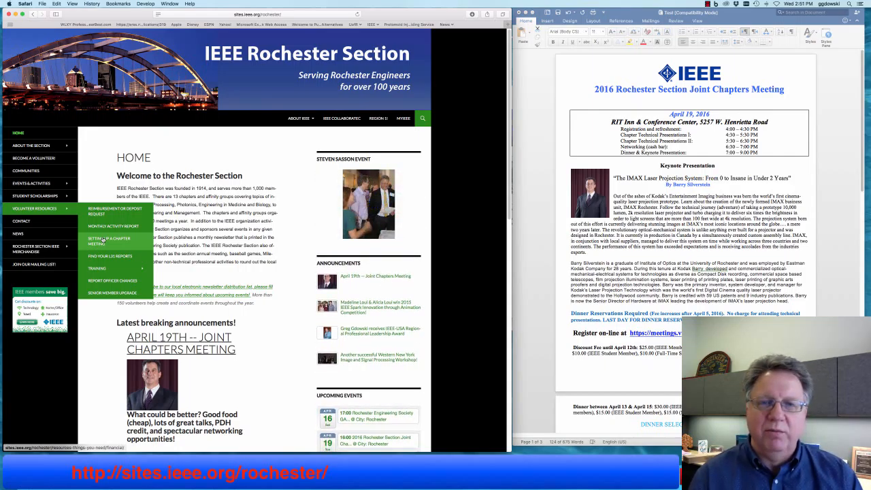
left_click(103, 240)
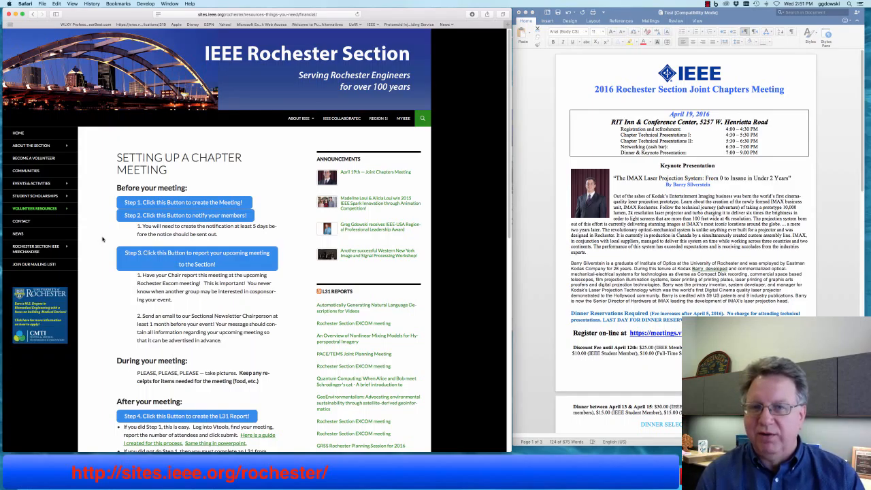
- Launch vTools.Meetings from the guide's Step 1 button and sign in with the account password
left_click(169, 204)
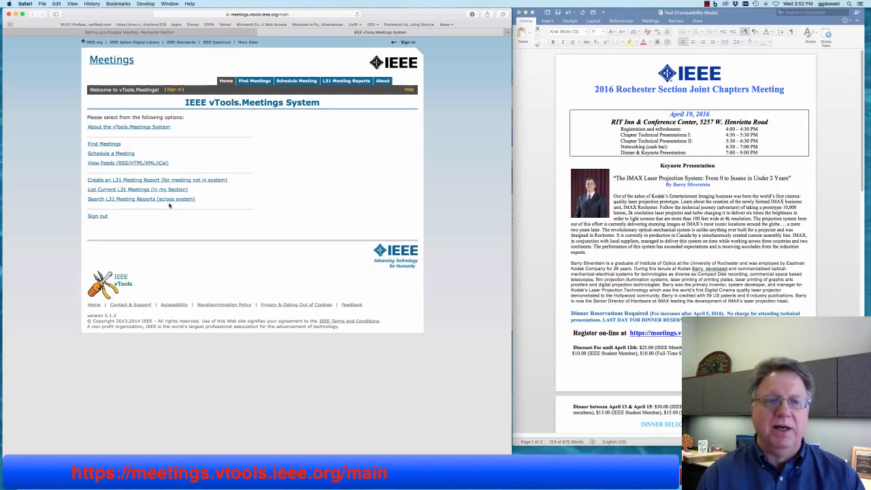
left_click(174, 89)
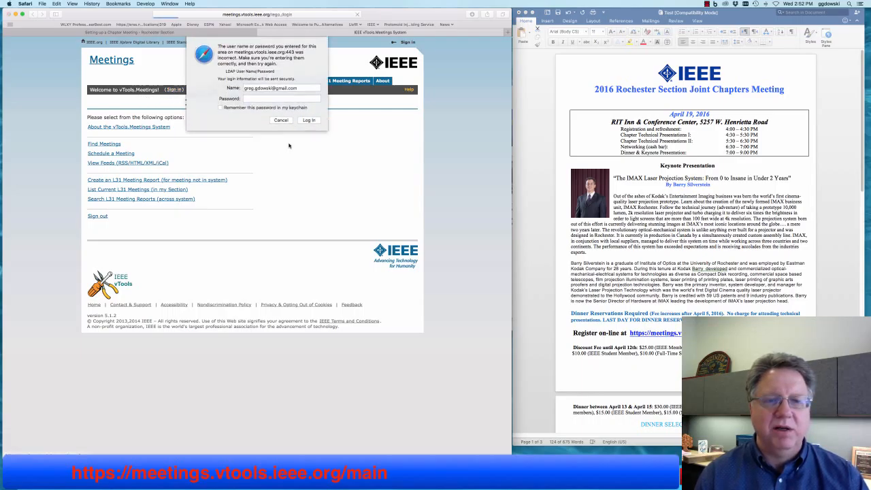
type("••••••••")
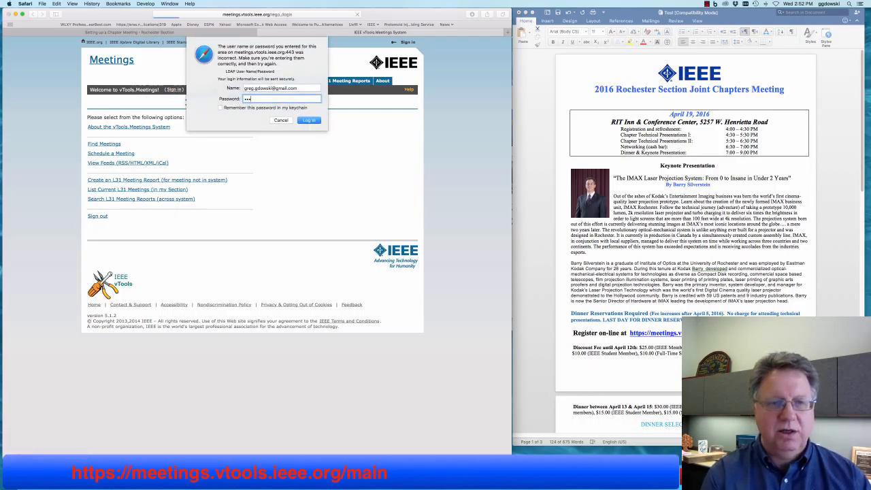
key("Return")
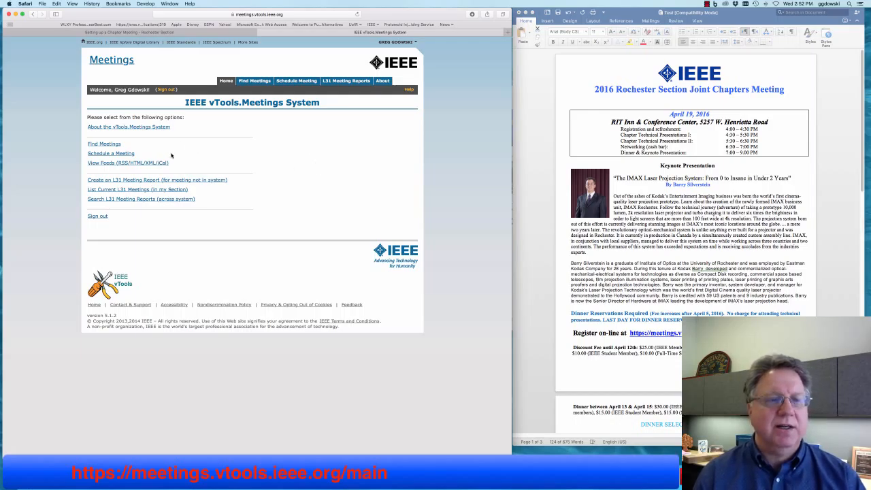
- Start a new meeting with Schedule a Meeting to get the empty Schedule Meeting Form
left_click(126, 155)
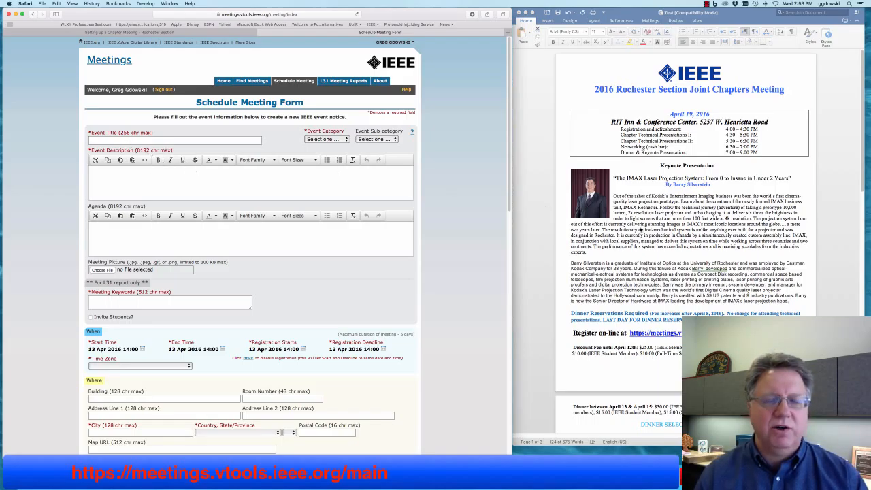
left_click(679, 199)
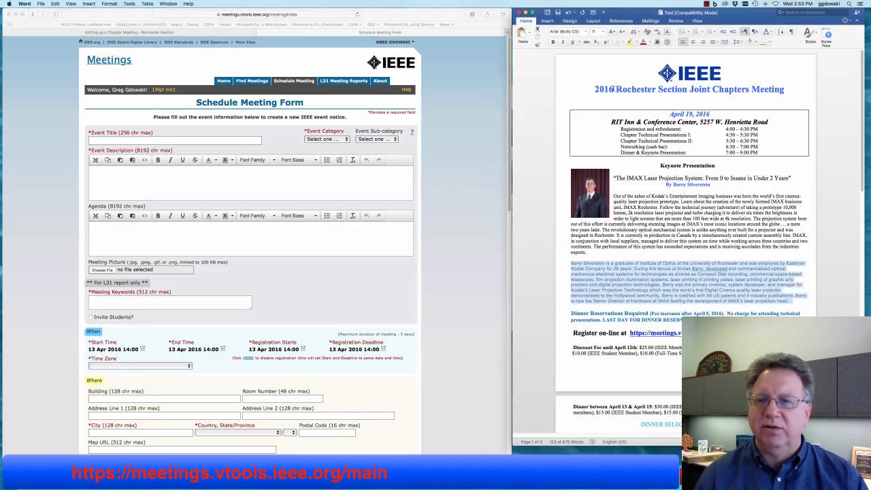
- Copy '2016 Rochester Section Joint Chapters Meeting' from the Word flyer into Event Title, prefixed with 'Test'
left_click_drag(594, 89, 788, 90)
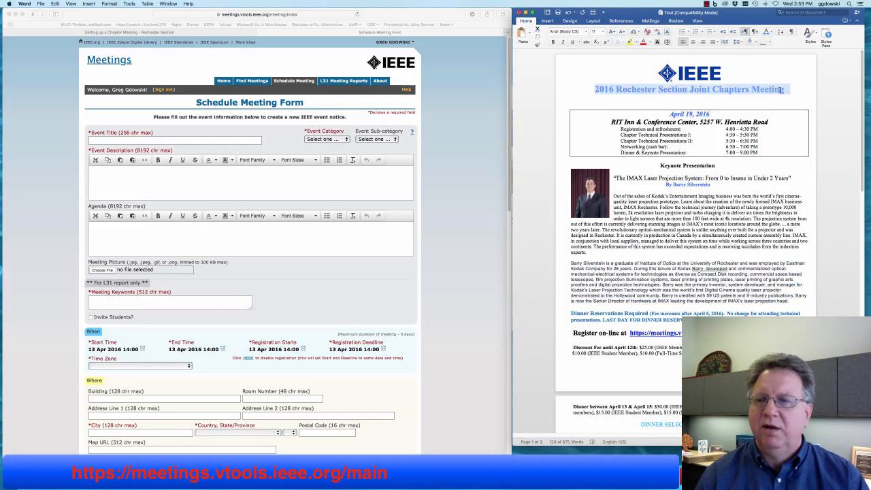
left_click(55, 3)
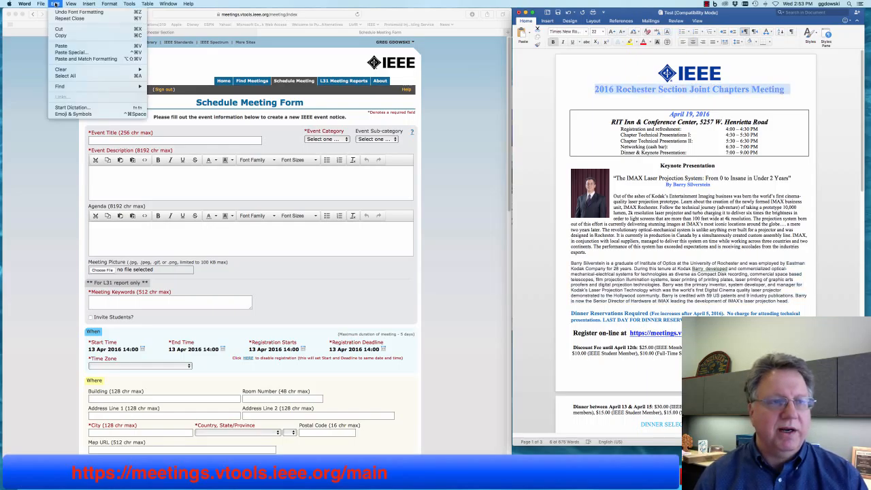
left_click(66, 36)
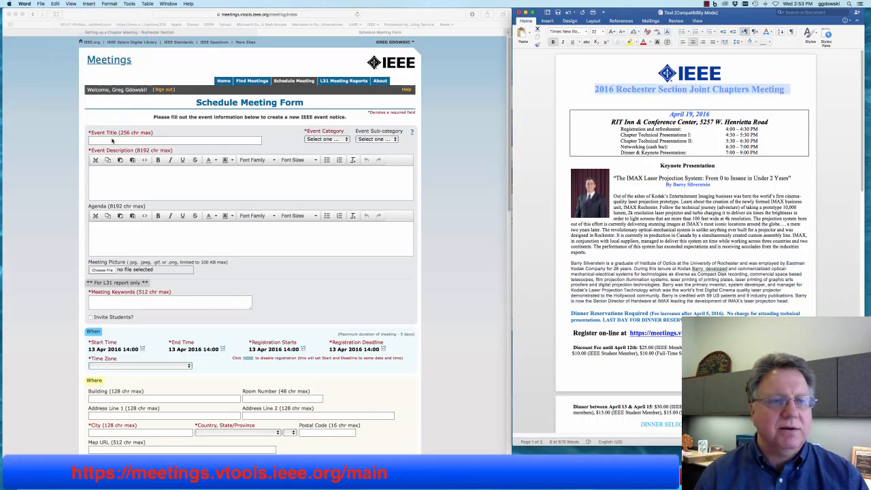
left_click(112, 141)
right_click(100, 141)
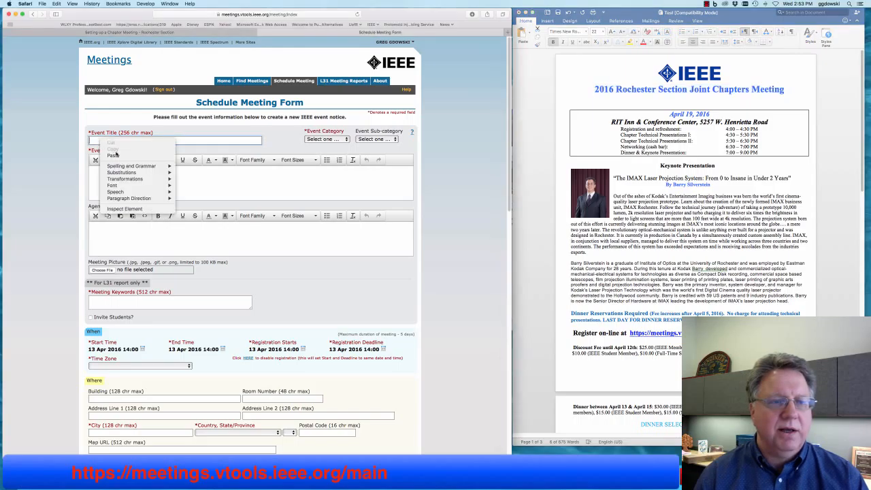
left_click(113, 154)
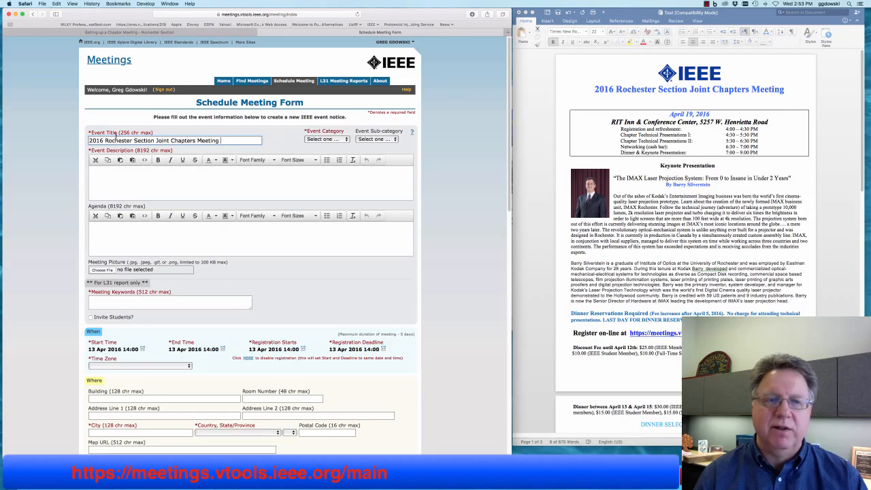
left_click(88, 140)
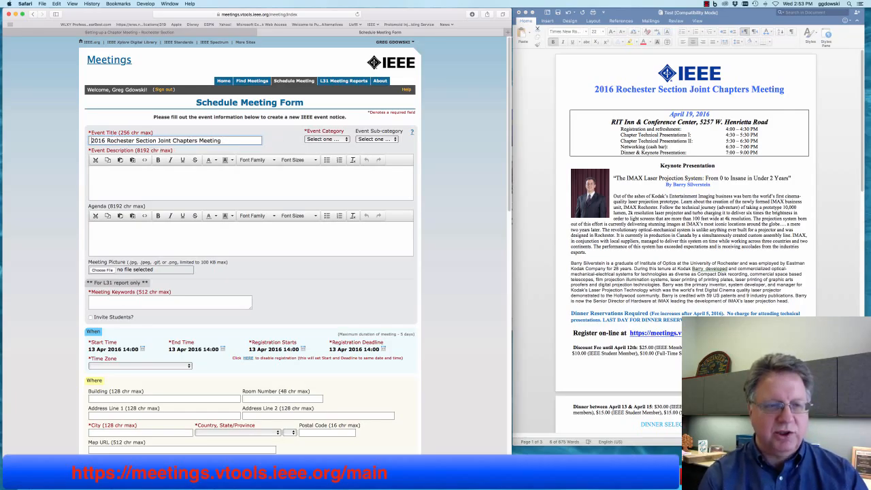
type("Test")
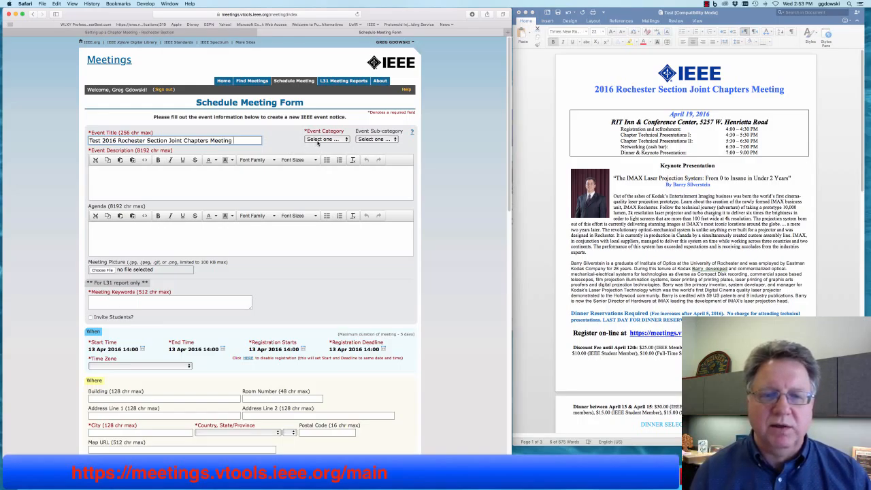
left_click(318, 140)
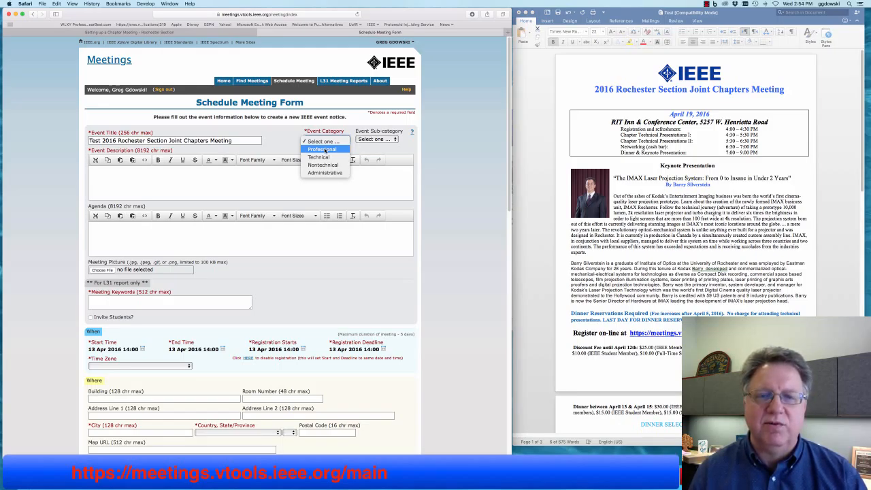
- Pick Professional for Event Category, then Professional Development for Event Sub-category
left_click(325, 149)
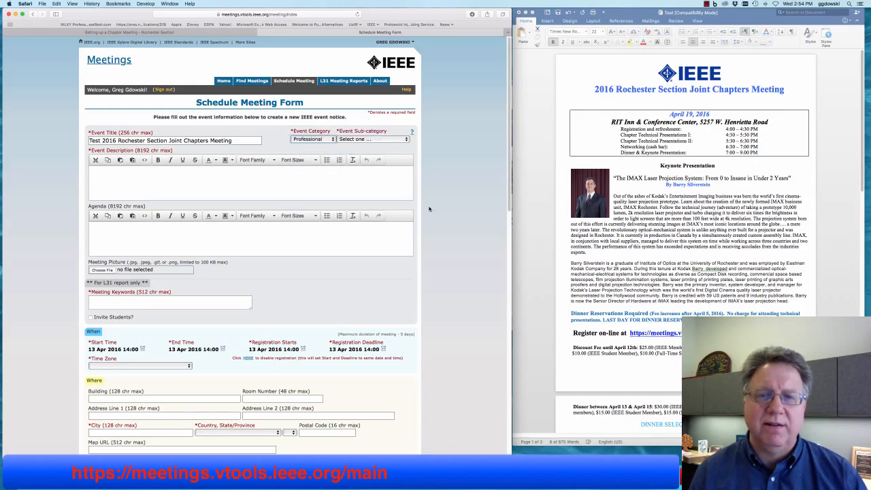
left_click(361, 140)
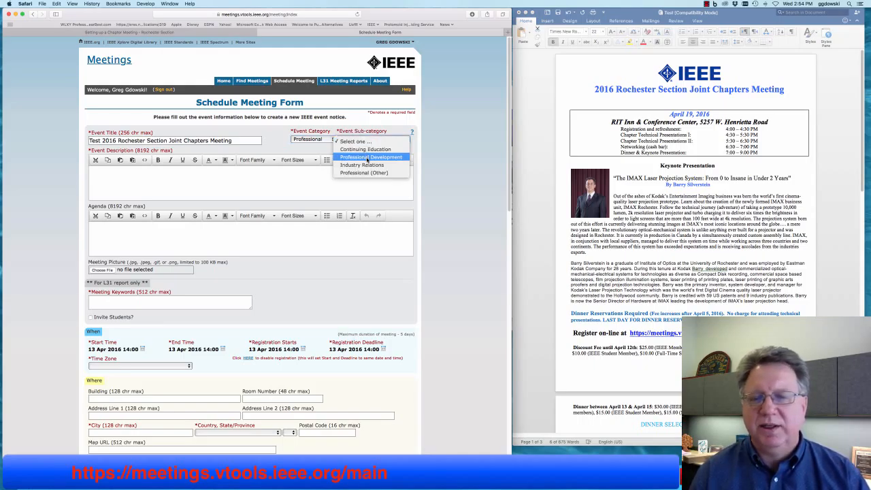
left_click(367, 158)
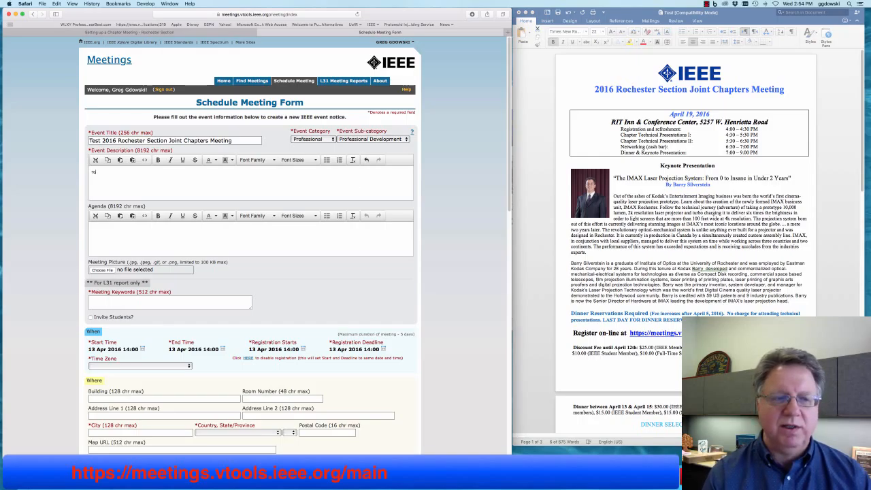
- Type the Event Description text 'To bring the best engineers in Rochester'
type("ring")
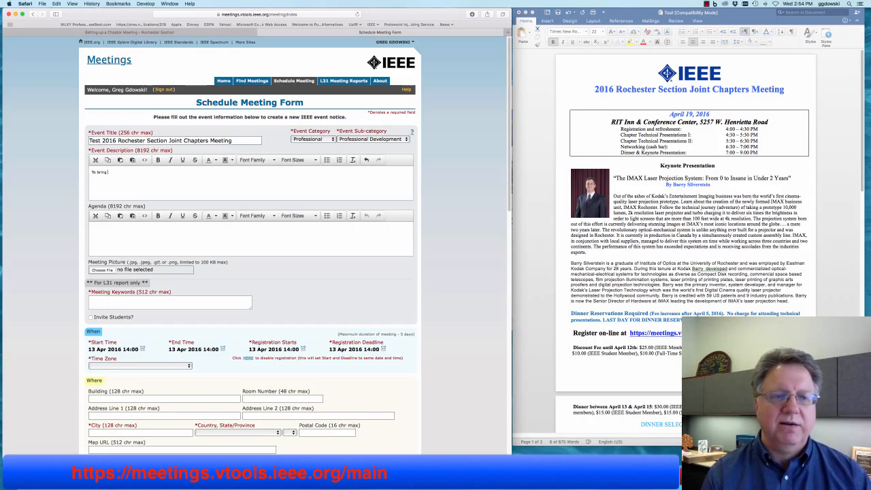
type(" the best")
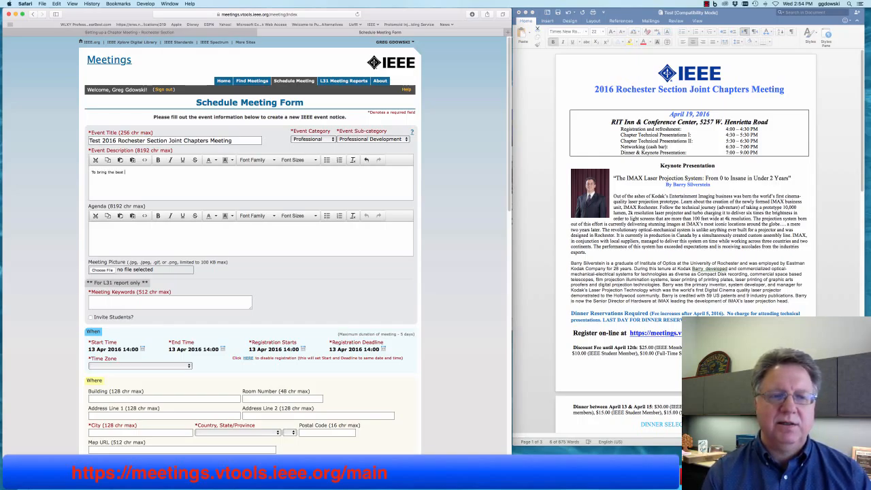
type(" angineer")
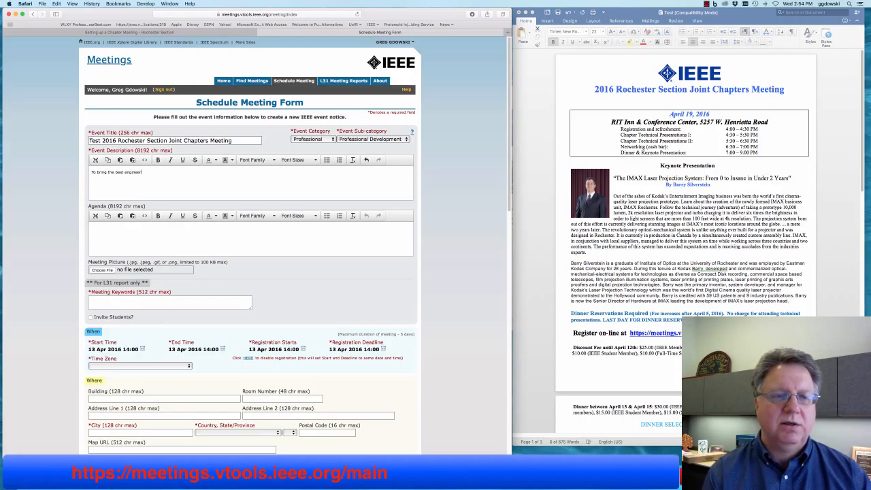
type("s in Rochester together.")
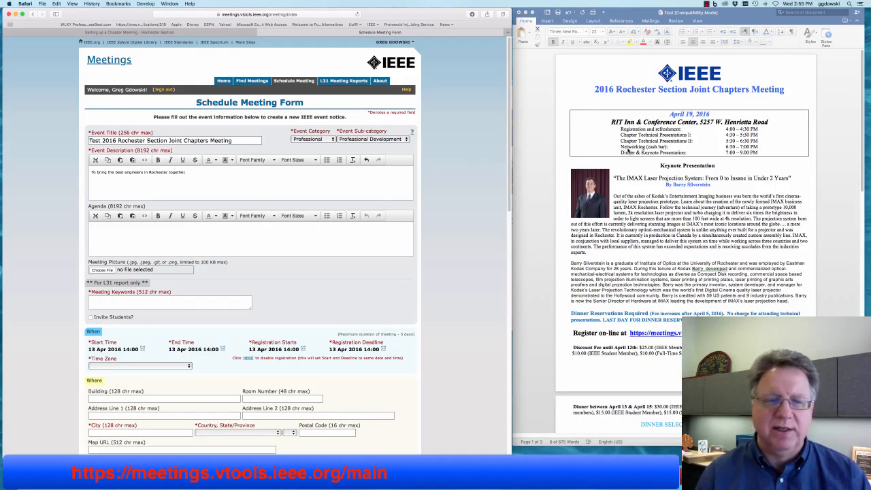
- Copy the schedule rows from the Word flyer and paste them into Agenda with matched style
left_click(695, 144)
left_click_drag(756, 151, 584, 127)
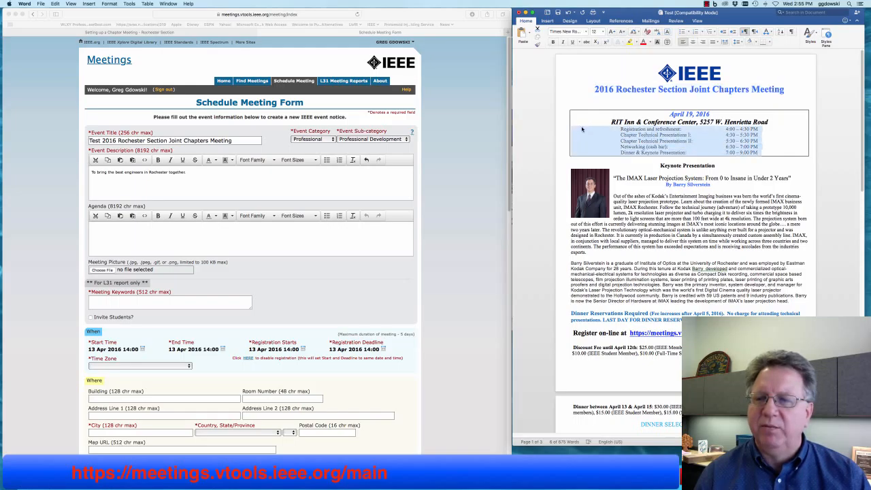
right_click(636, 134)
left_click(653, 142)
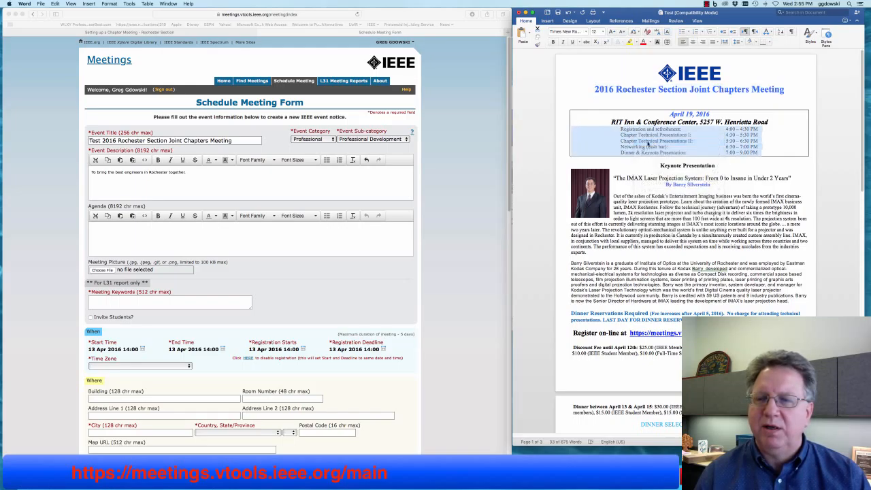
left_click(97, 33)
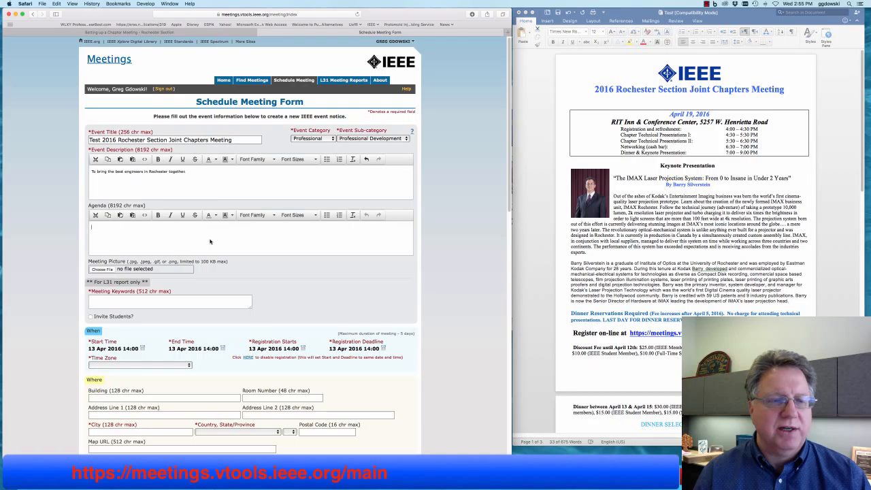
left_click(56, 4)
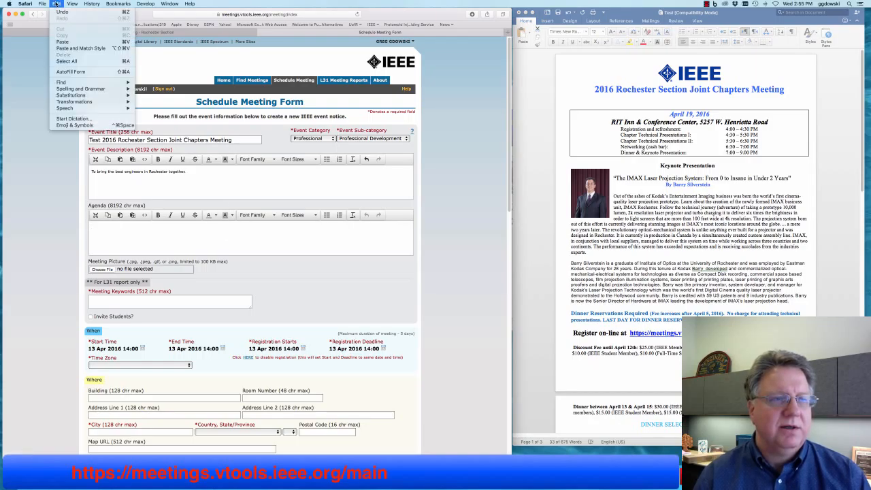
left_click(88, 49)
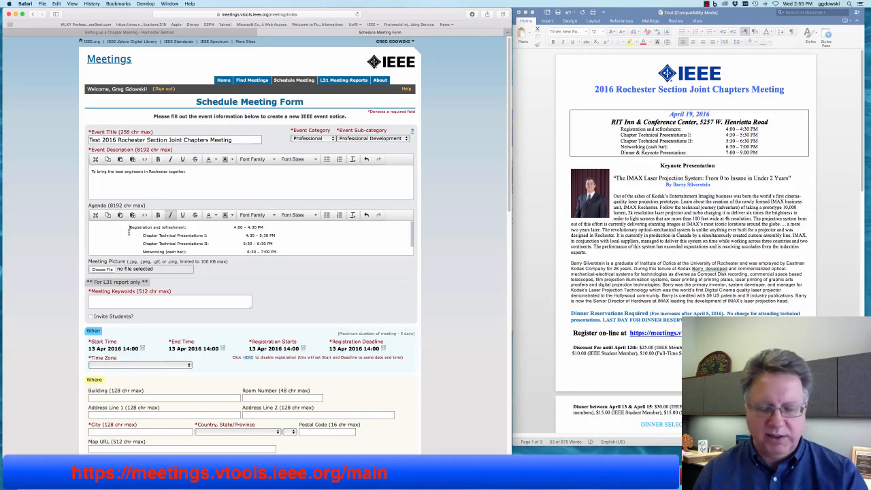
- Delete the leading indents from every agenda line, Registration through Dinner & Keynote
left_click(129, 227)
key("BackSpace")
key("BackSpace")
key("BackSpace")
key("BackSpace")
key("BackSpace")
key("BackSpace")
key("BackSpace")
key("BackSpace")
key("BackSpace")
key("BackSpace")
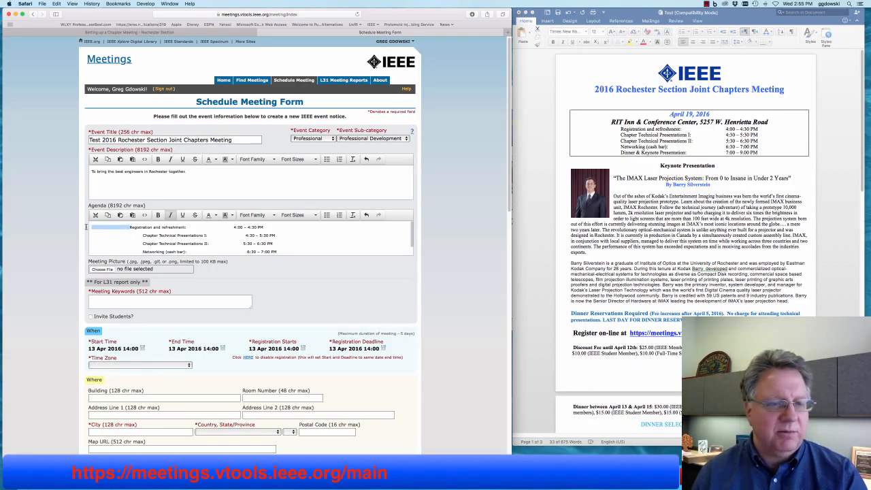
left_click_drag(142, 236, 91, 235)
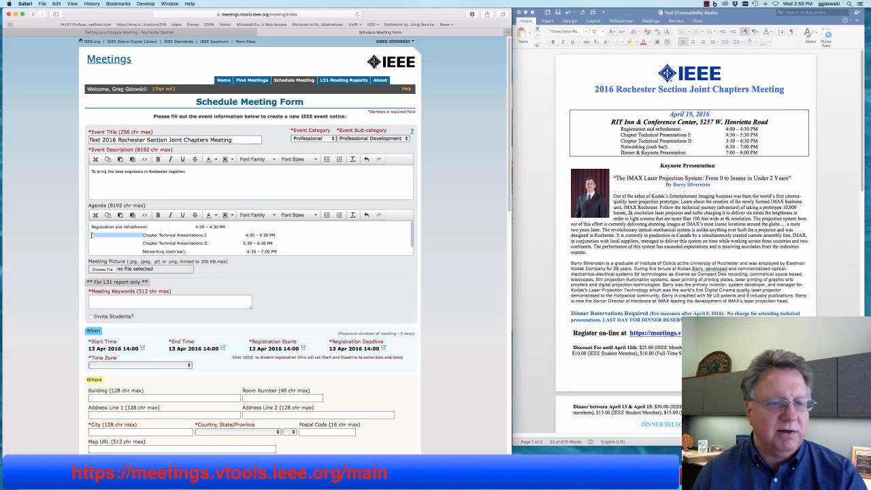
key("BackSpace")
left_click_drag(143, 243, 91, 243)
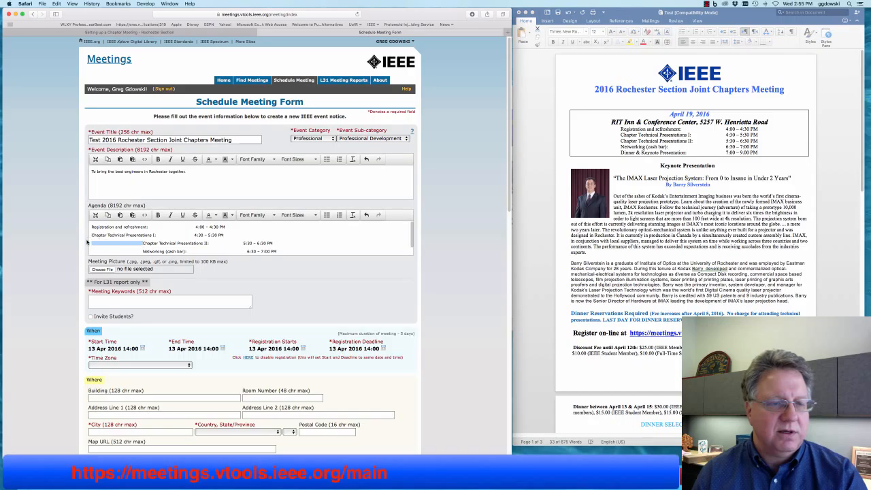
key("BackSpace")
left_click_drag(142, 250, 91, 249)
key("BackSpace")
scroll(145, 246, "down", 1)
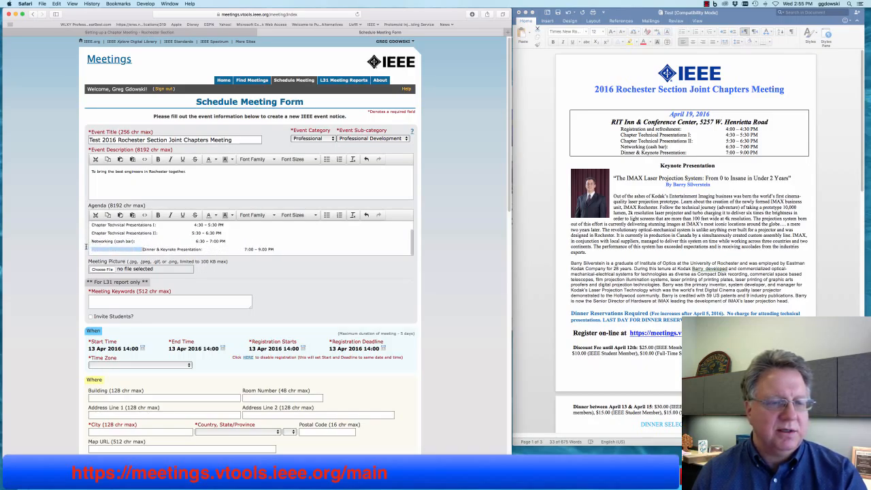
key("BackSpace")
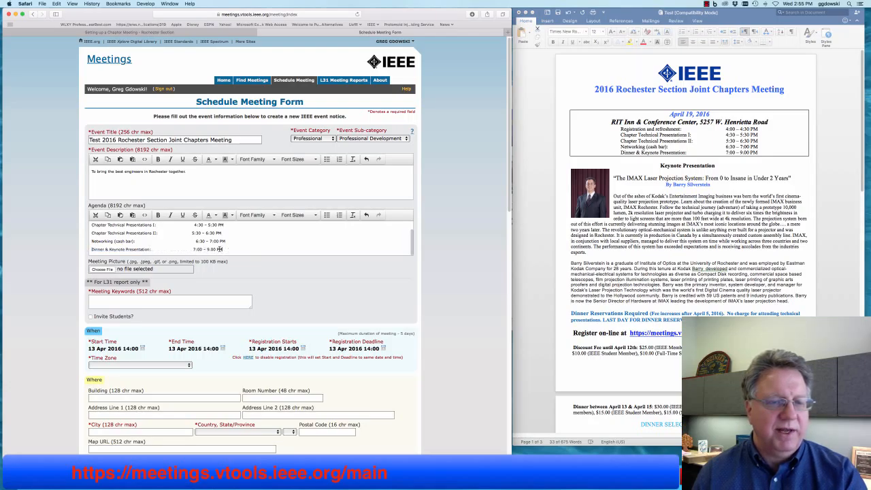
- Format all five agenda lines, including Registration and refreshment, as a bulleted list
left_click_drag(222, 250, 83, 225)
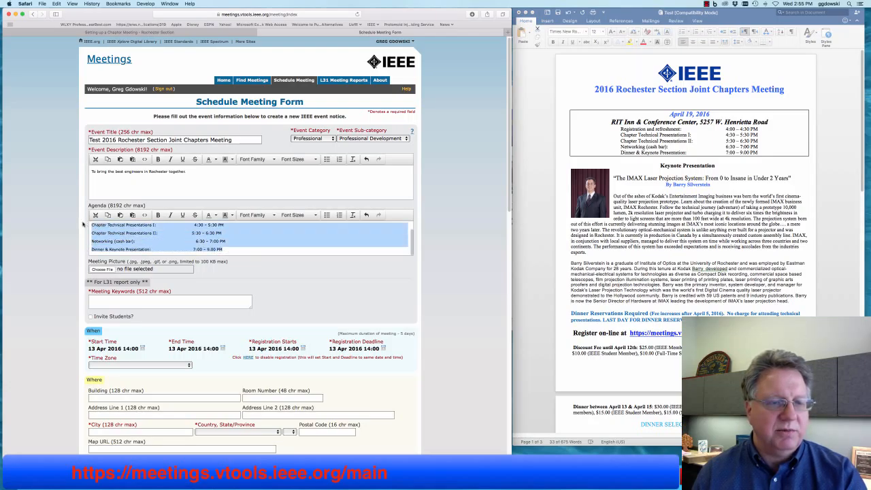
left_click(327, 215)
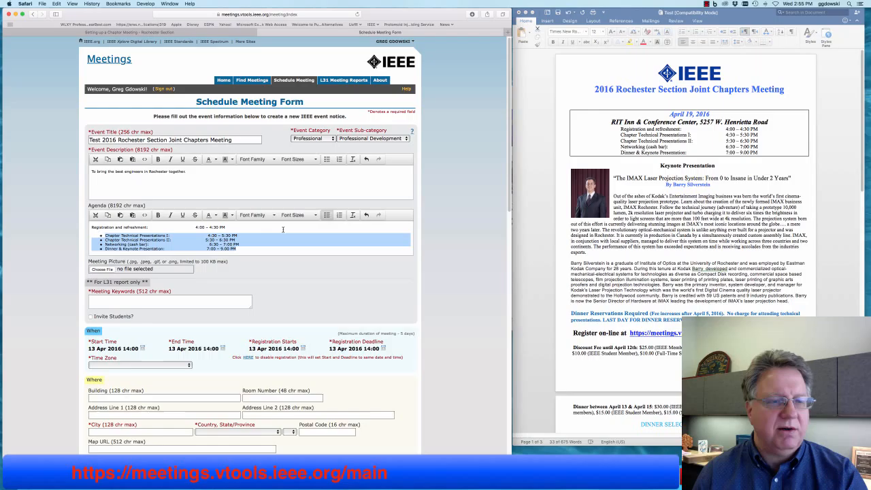
triple_click(90, 229)
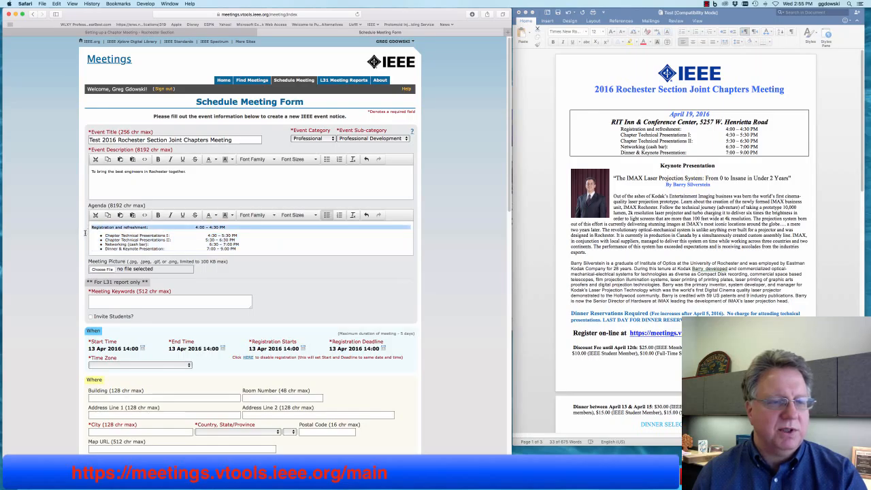
left_click(327, 216)
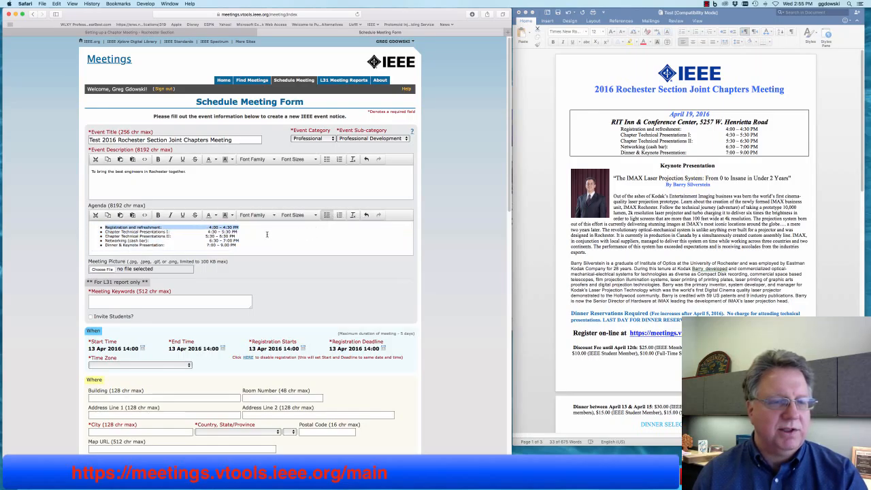
- Close the gaps before the times 4:00–4:30 PM, 5:30–6:30 PM, 6:30–7:00 PM and 7:00–9:00 PM
left_click(208, 227)
mouse_move(209, 228)
left_mouse_down()
mouse_move(182, 227)
mouse_move(215, 232)
left_mouse_up()
left_click(181, 227)
key("BackSpace")
key("BackSpace")
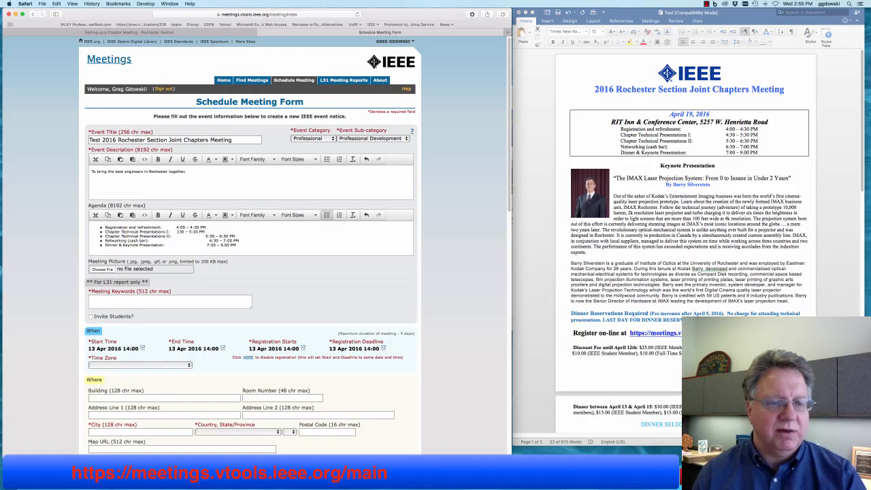
type("4")
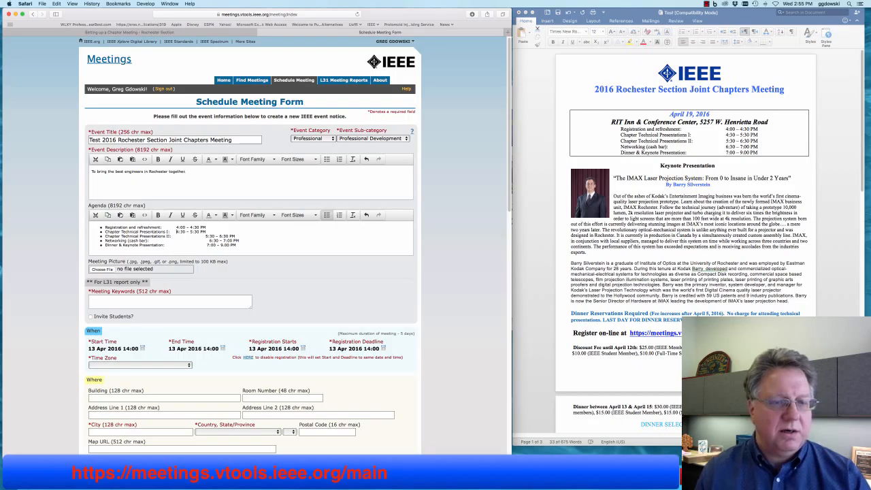
left_click_drag(211, 237, 173, 237)
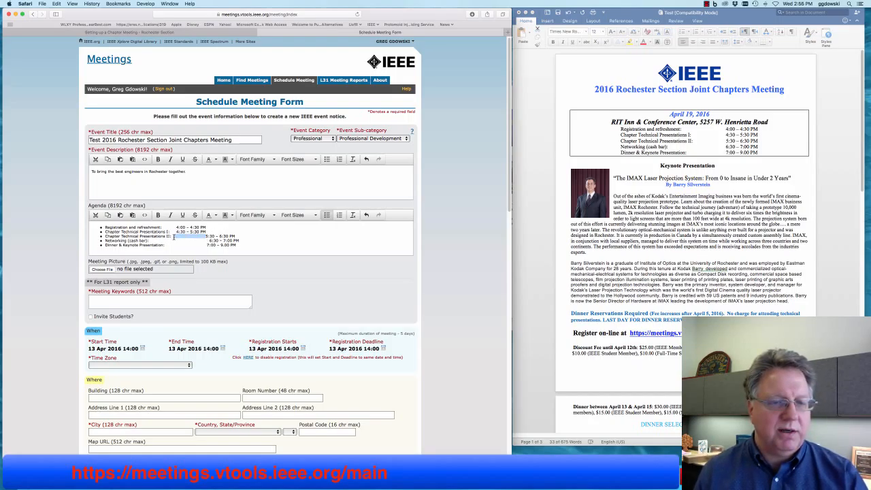
key("BackSpace")
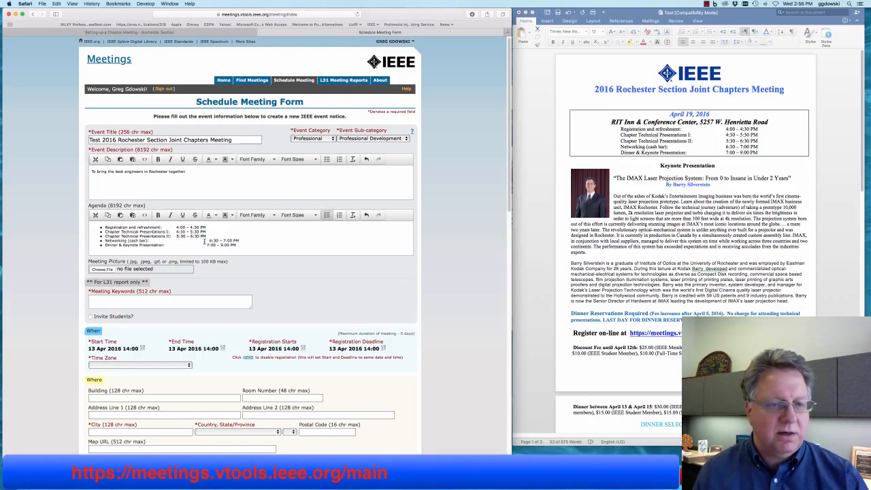
left_click_drag(210, 240, 175, 244)
key("BackSpace")
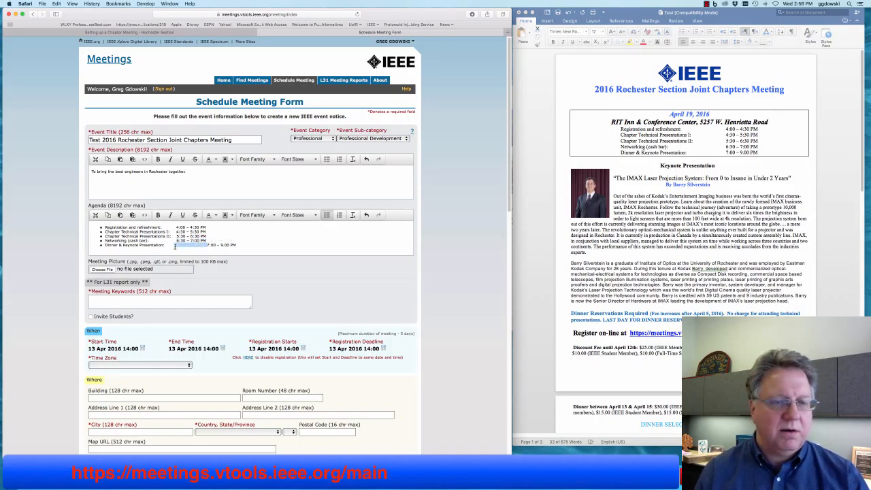
key("BackSpace")
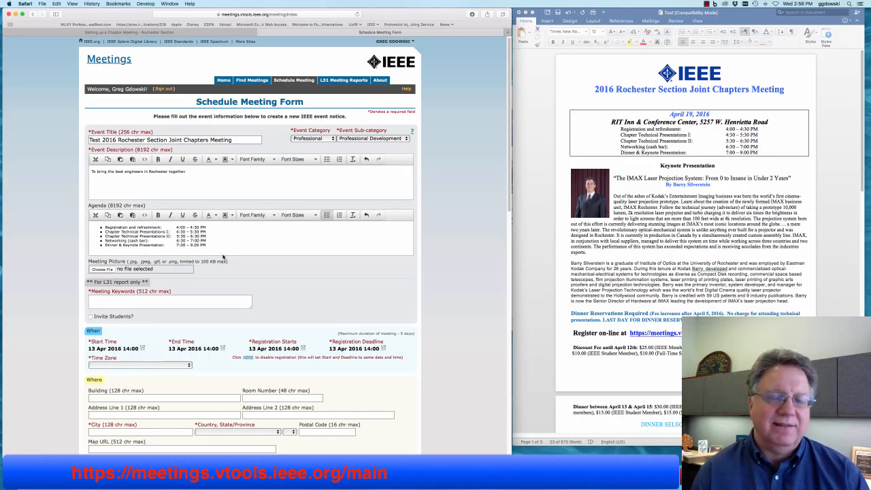
- Choose Header.jpg from the IEEE folder as the Meeting Picture file
left_click(105, 270)
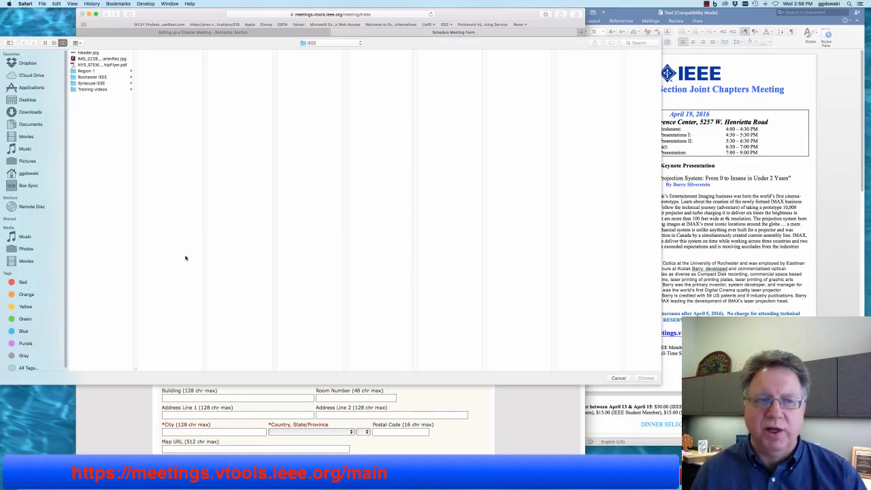
left_click(89, 53)
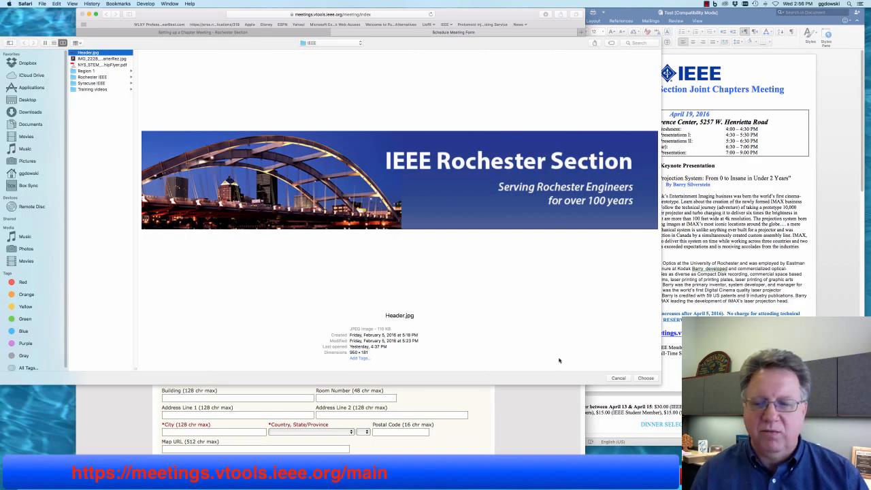
left_click(645, 378)
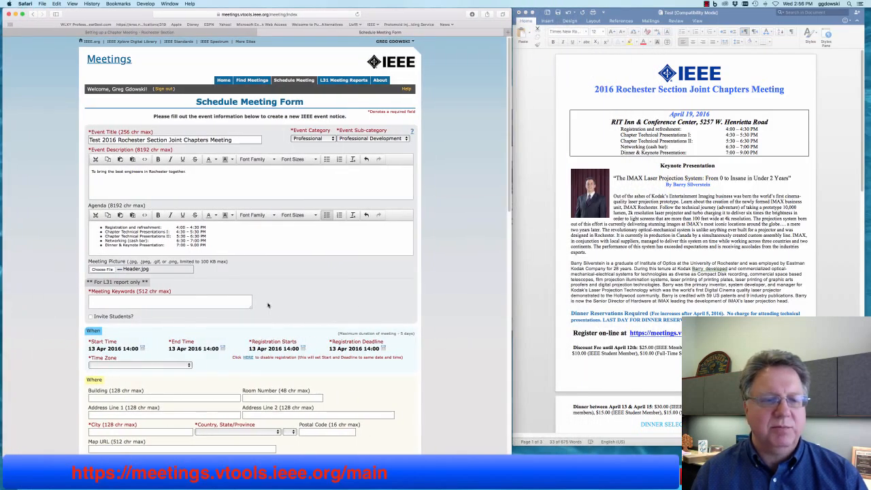
- Tick Invite Students? and move down the form to the When section
scroll(268, 306, "down", 3)
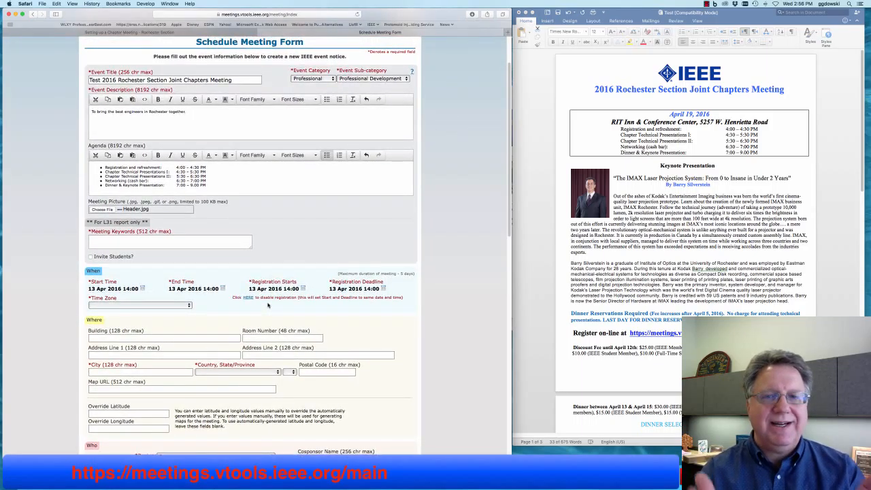
left_click(90, 257)
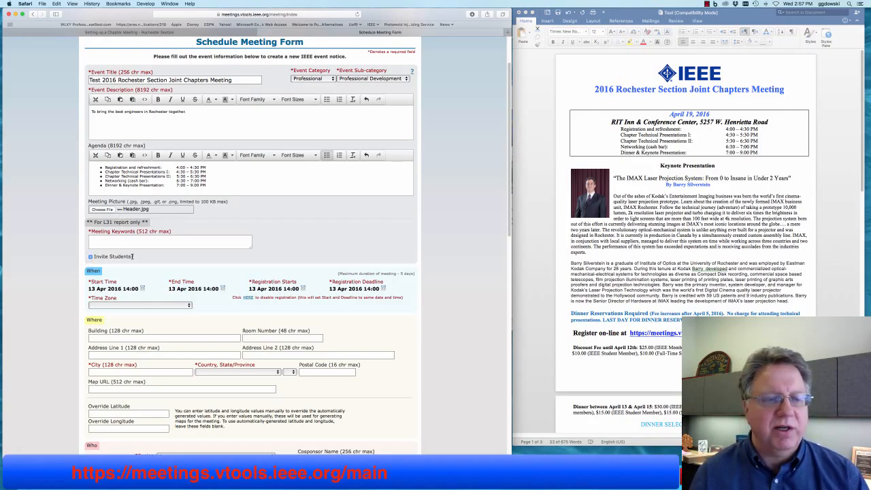
scroll(211, 257, "down", 5)
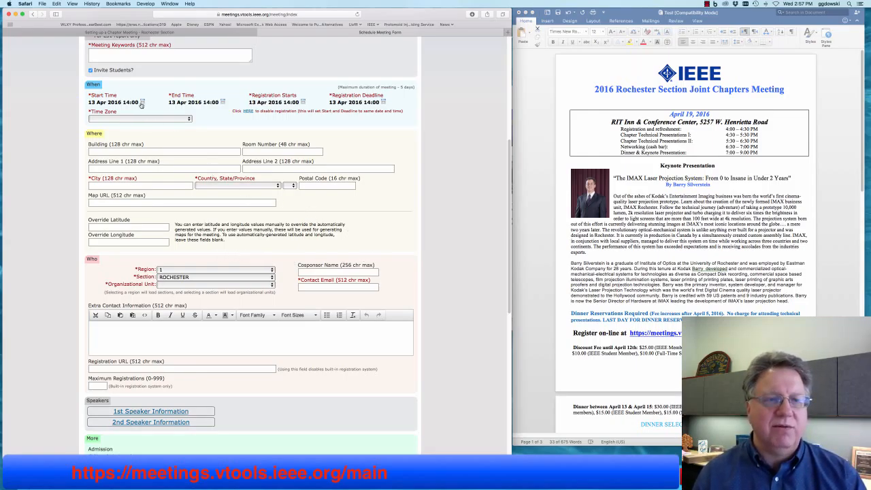
scroll(143, 104, "down", 1)
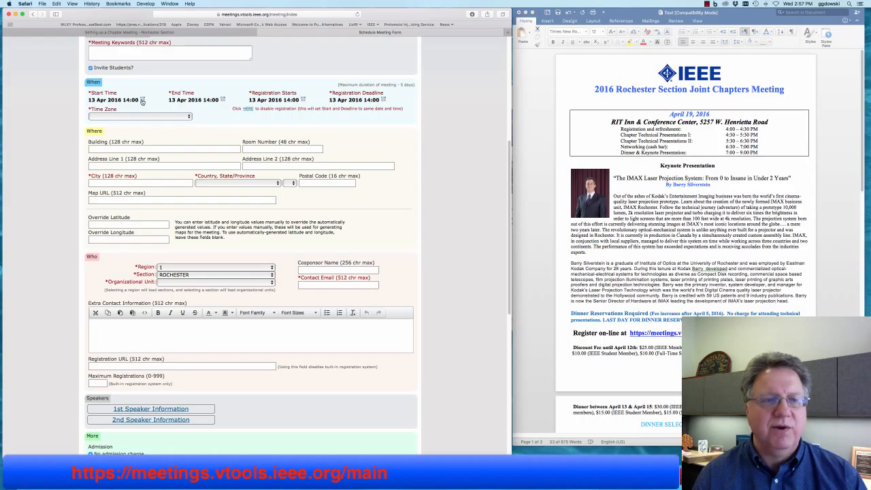
- Set the start time to 19 Apr 2016 at 16:00
left_click(142, 100)
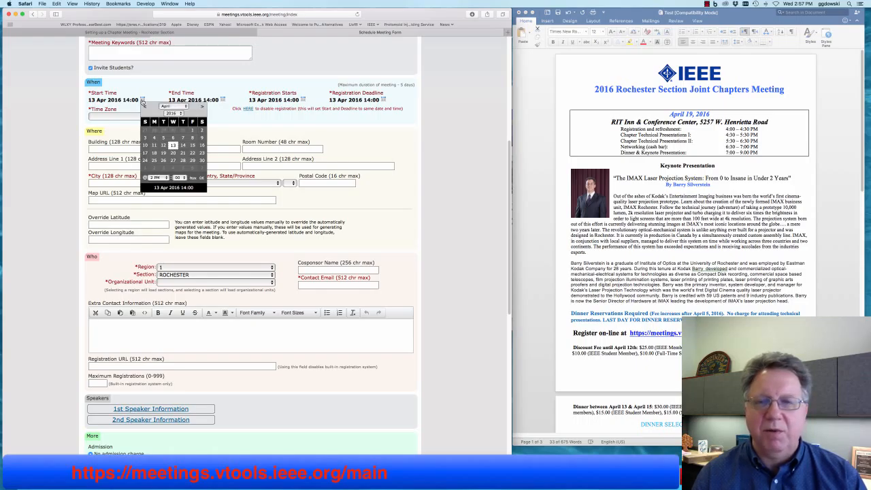
left_click(163, 152)
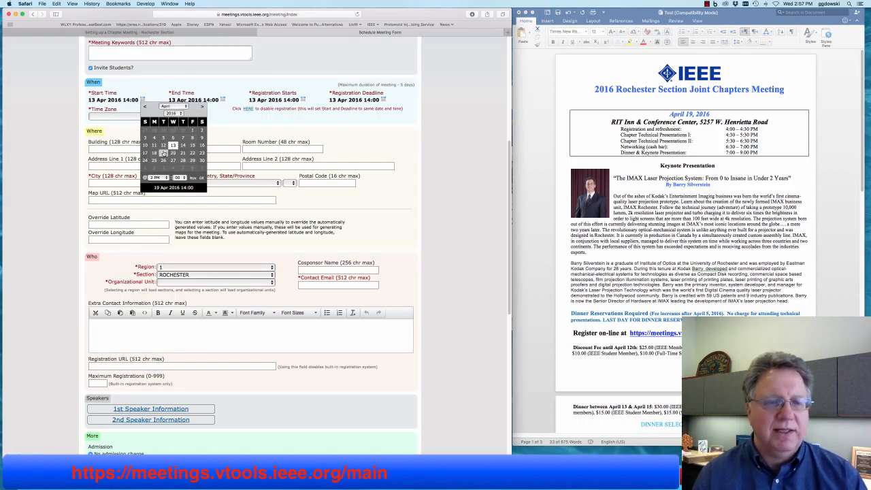
scroll(163, 153, "up", 1)
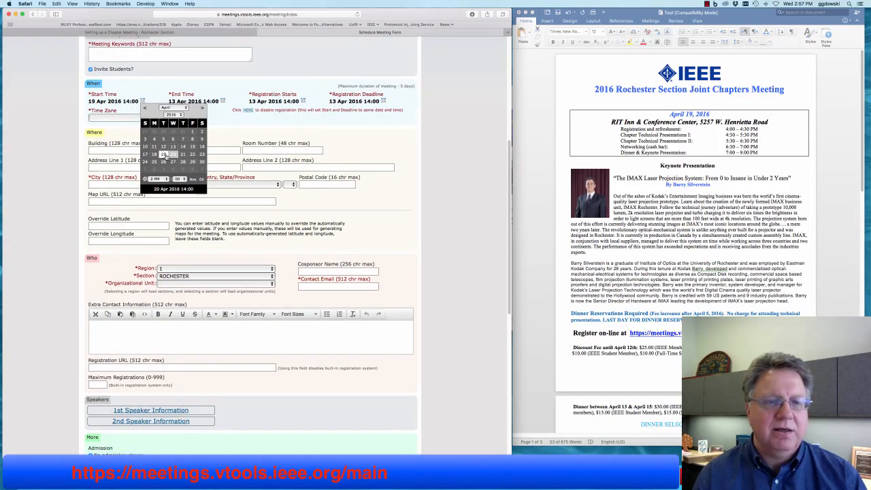
left_click(163, 155)
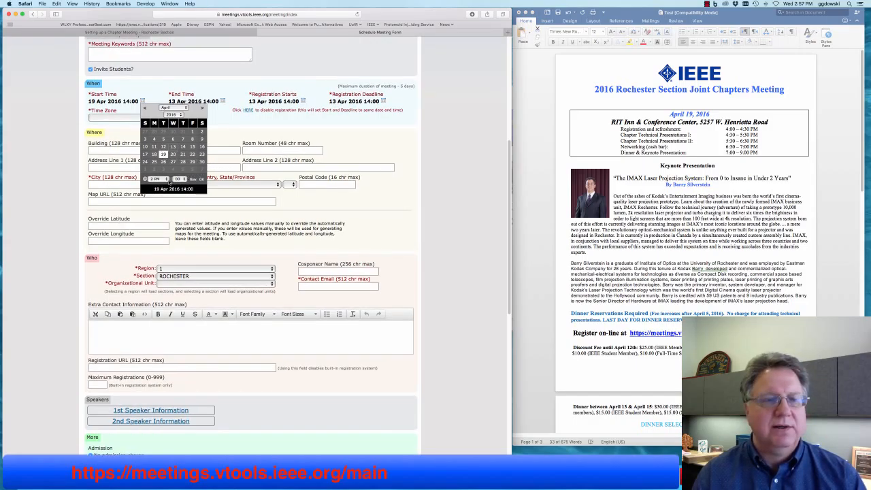
left_click(158, 181)
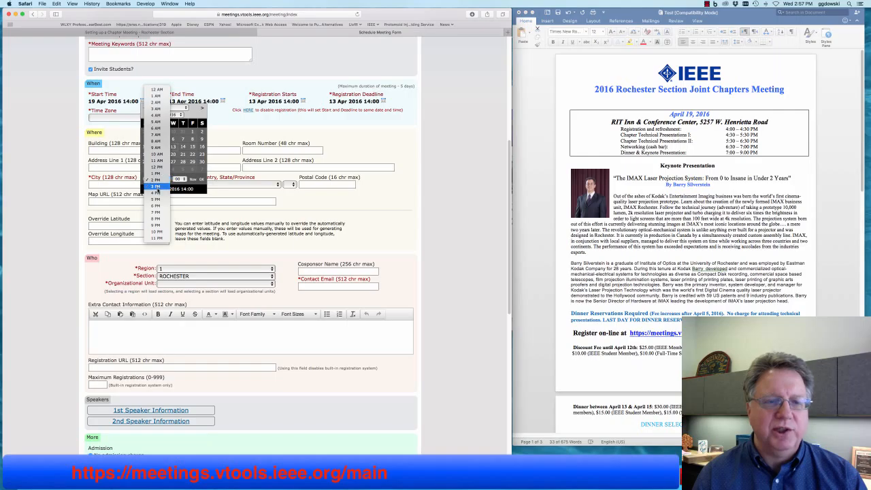
left_click(160, 194)
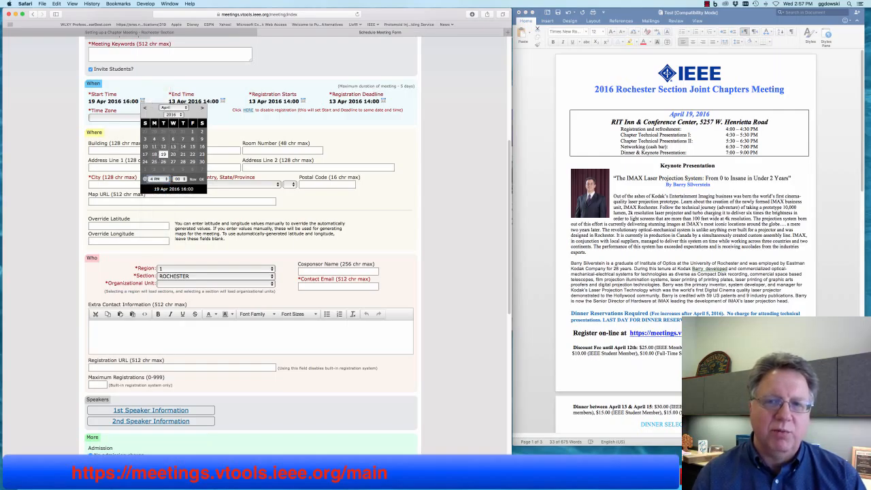
left_click(201, 178)
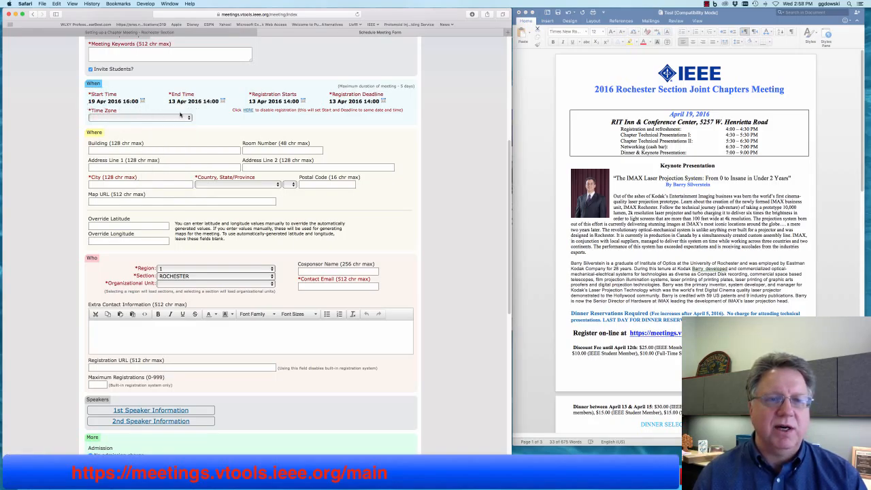
- Set the end time to 19 Apr 2016 at 21:00
left_click(222, 101)
left_click(243, 155)
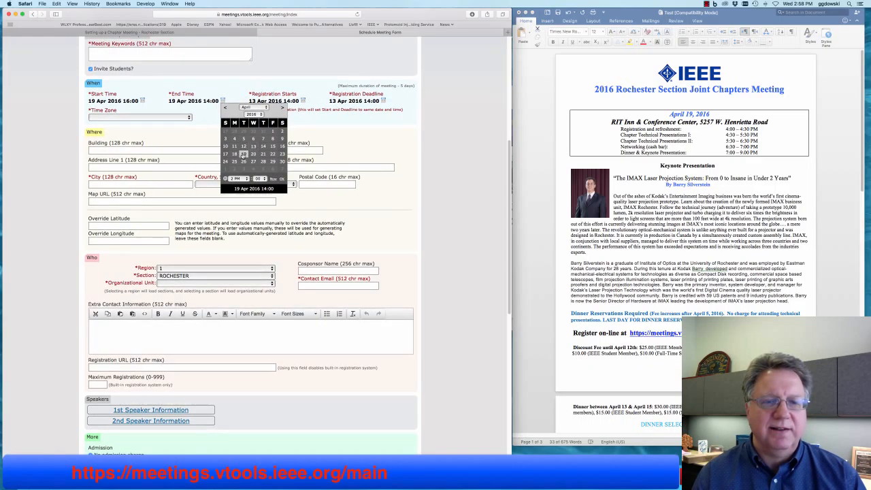
left_click(236, 178)
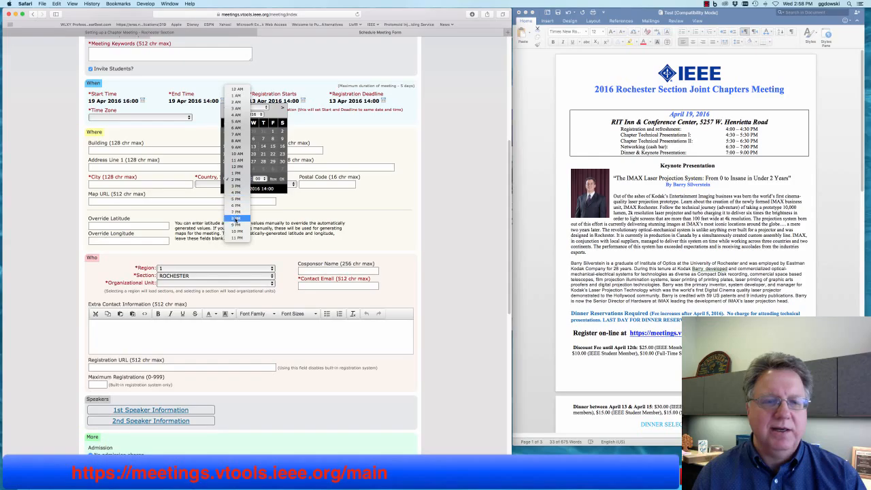
left_click(235, 224)
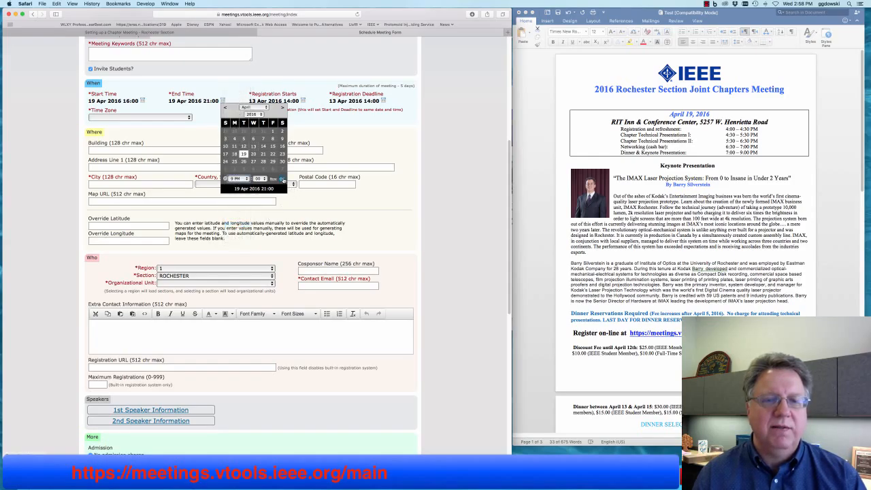
left_click(282, 178)
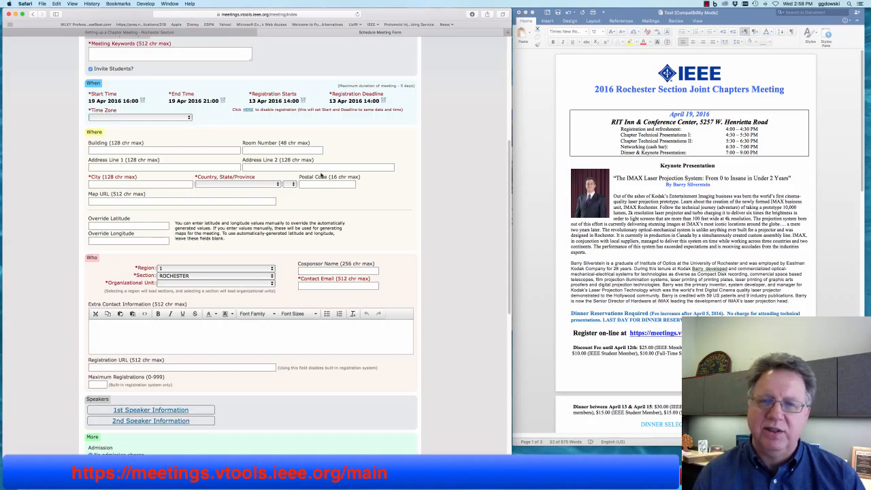
- Follow the registration note's 'here' link, then pick US - Eastern from the Time Zone list
left_click(248, 110)
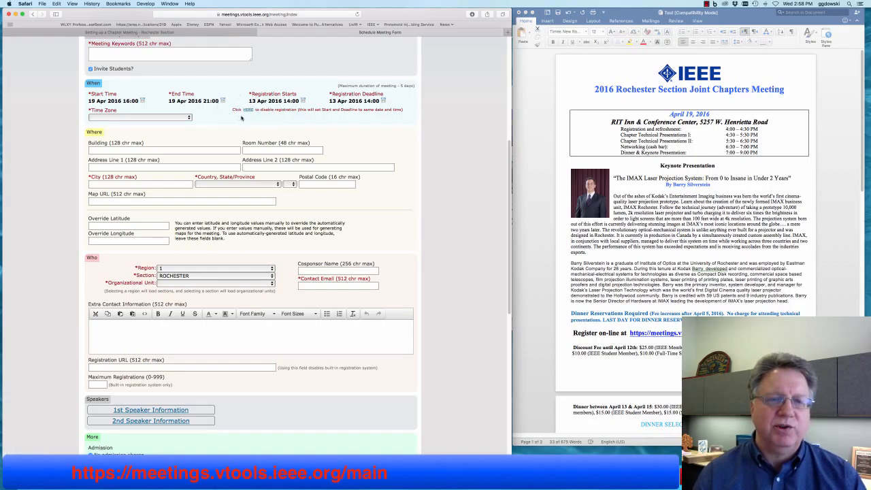
left_click(248, 109)
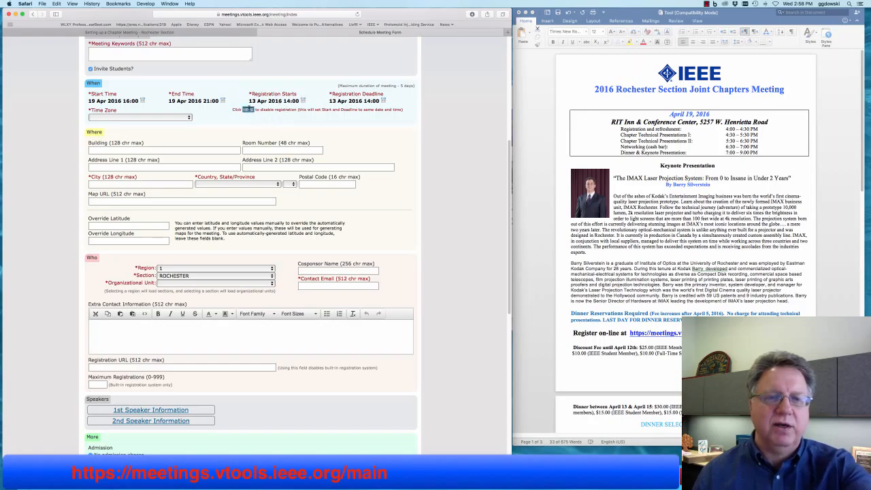
left_click(248, 109)
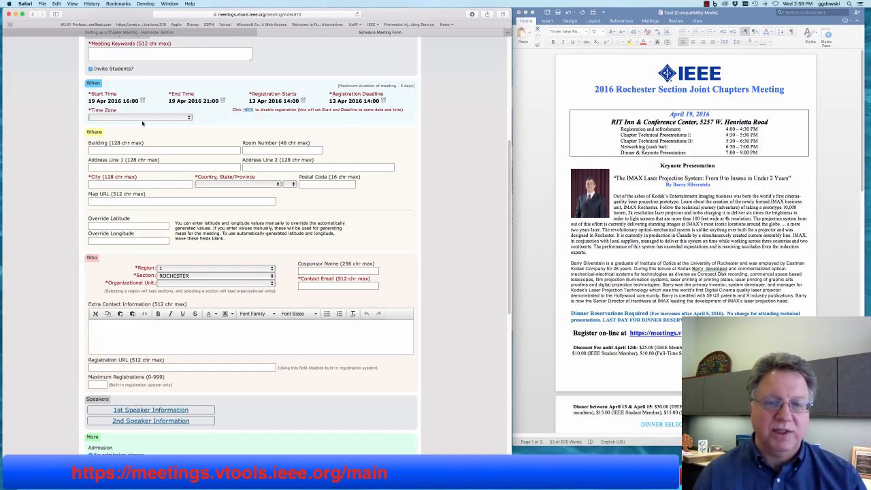
left_click(136, 119)
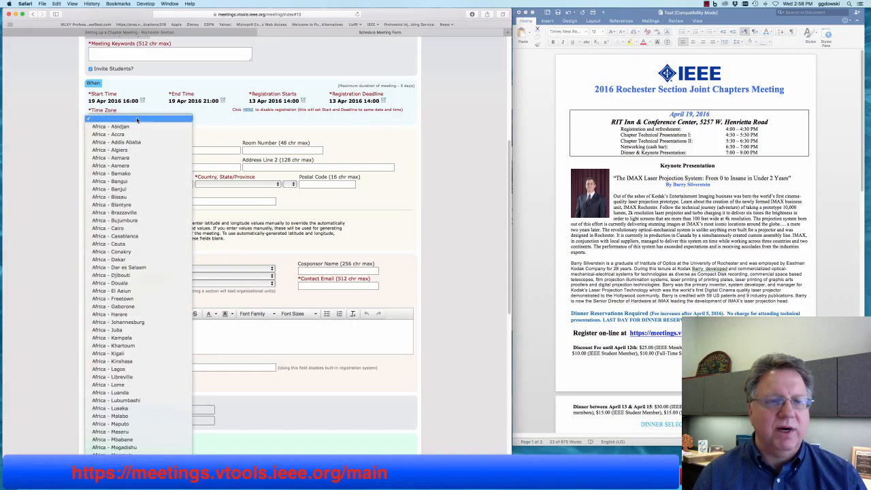
scroll(129, 231, "down", 20)
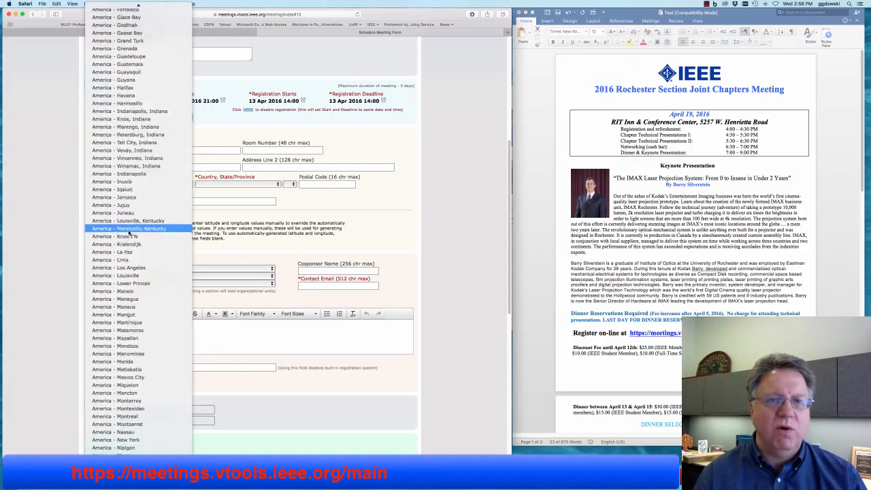
scroll(129, 233, "down", 20)
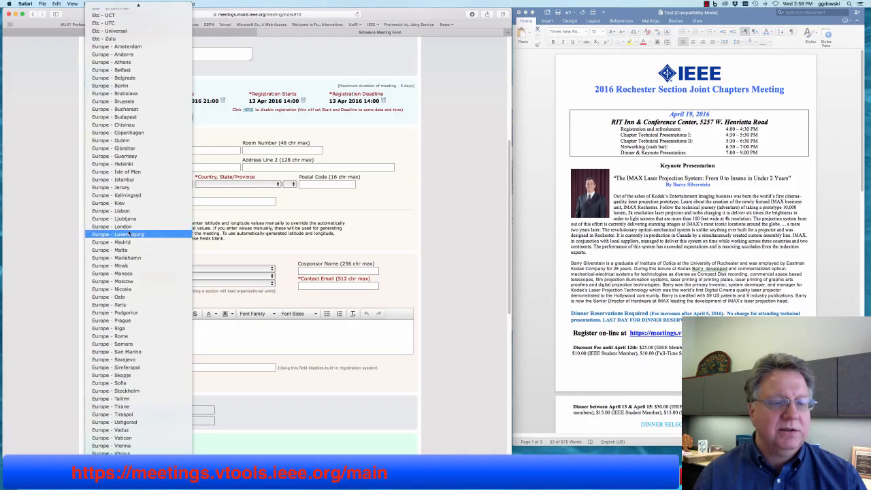
scroll(129, 233, "down", 10)
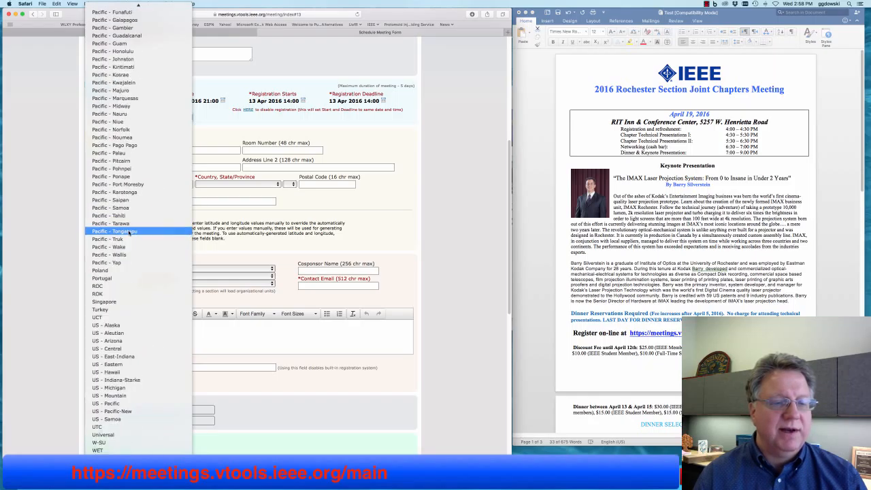
left_click(141, 366)
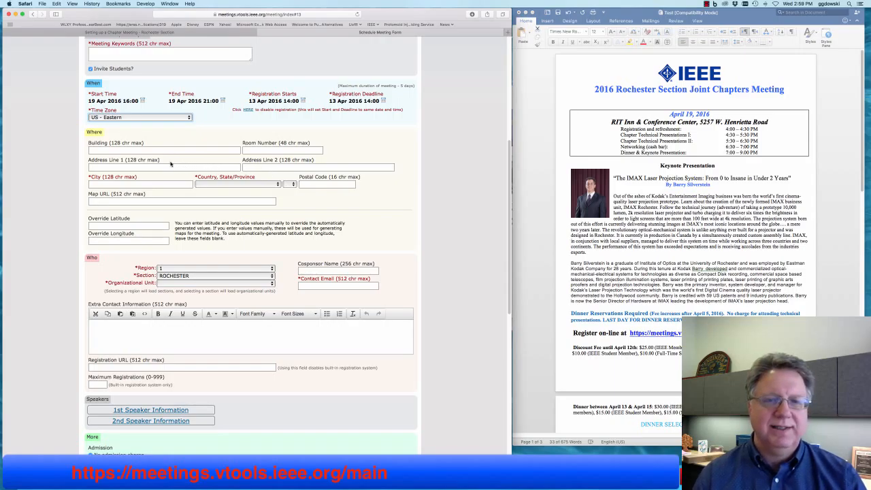
- Copy the venue name 'RIT Inn & Conference Center' from the Word flyer into Building
left_click(649, 238)
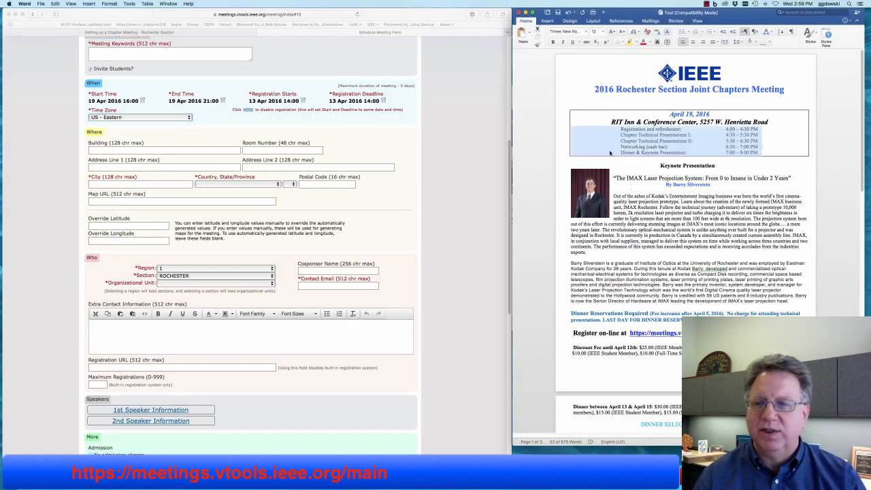
left_click(611, 122)
left_click_drag(611, 122, 695, 122)
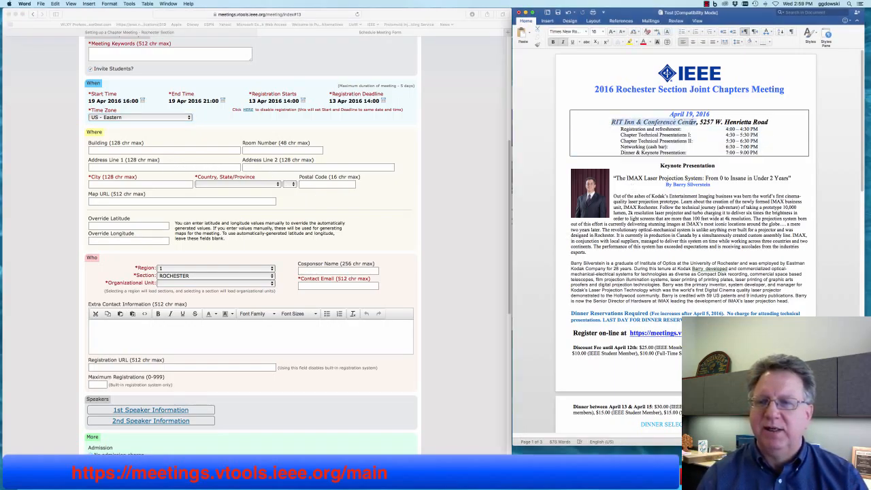
right_click(644, 122)
left_click(655, 134)
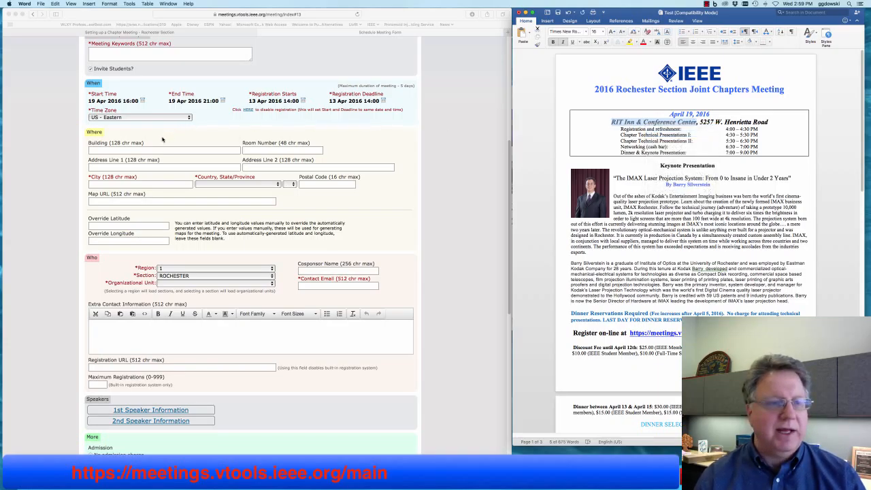
left_click(162, 140)
left_click(159, 149)
right_click(158, 148)
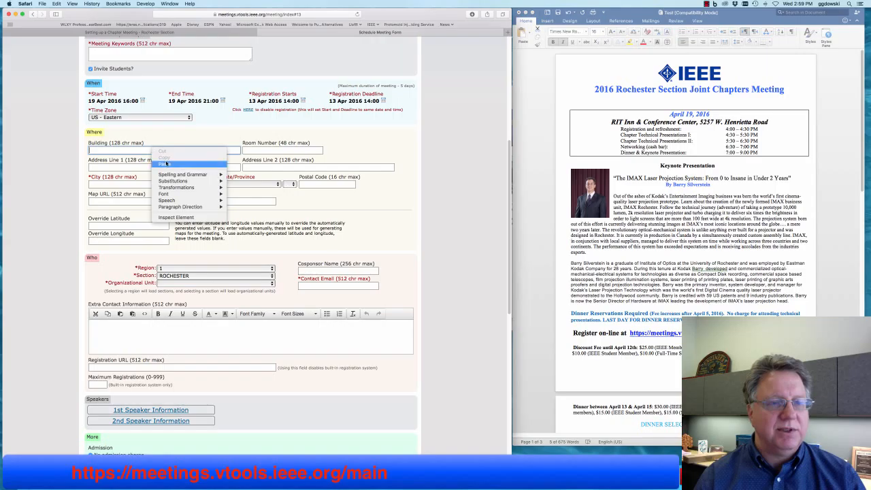
left_click(166, 164)
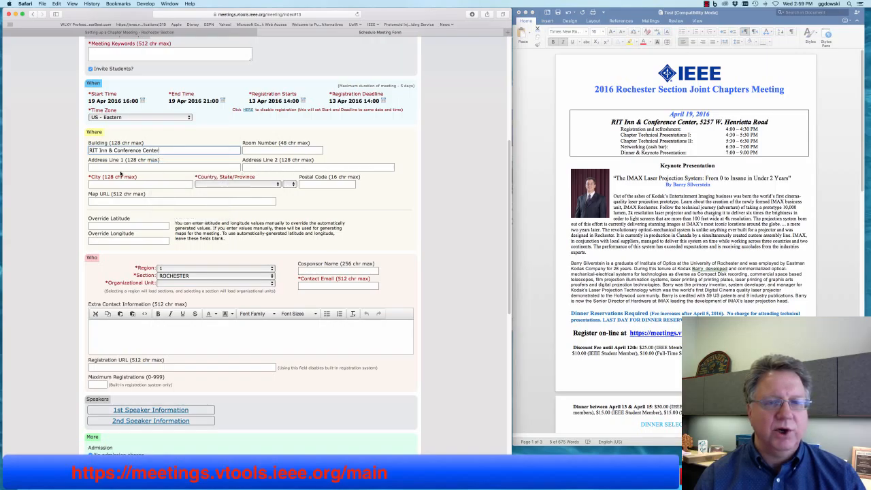
- Copy the street address '5257 W. Henrietta Road' from the flyer into Address Line 1
left_click(147, 166)
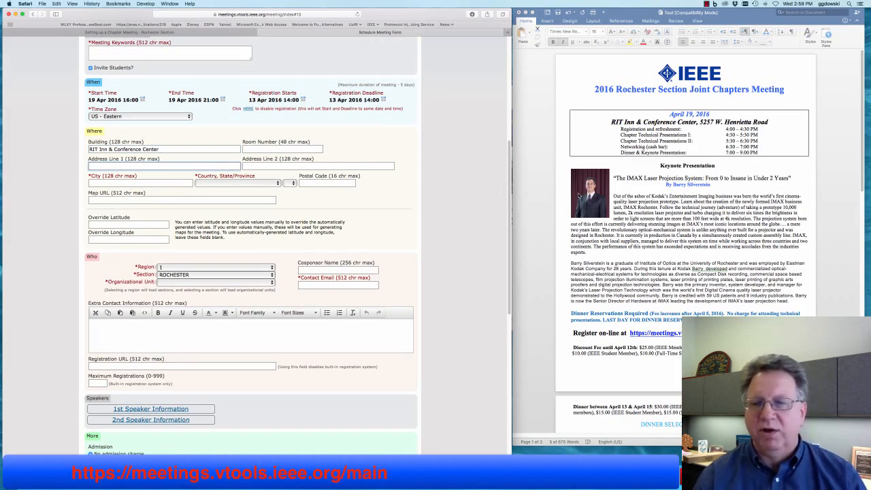
left_click(693, 150)
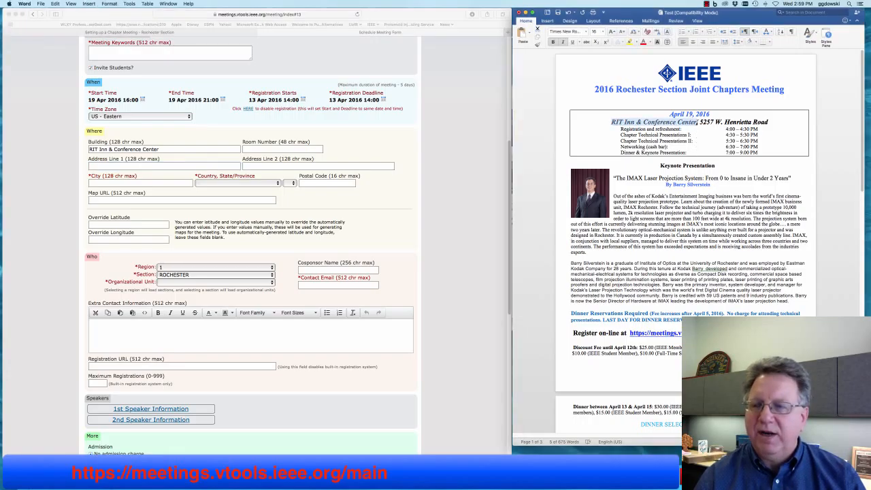
left_click_drag(699, 122, 760, 123)
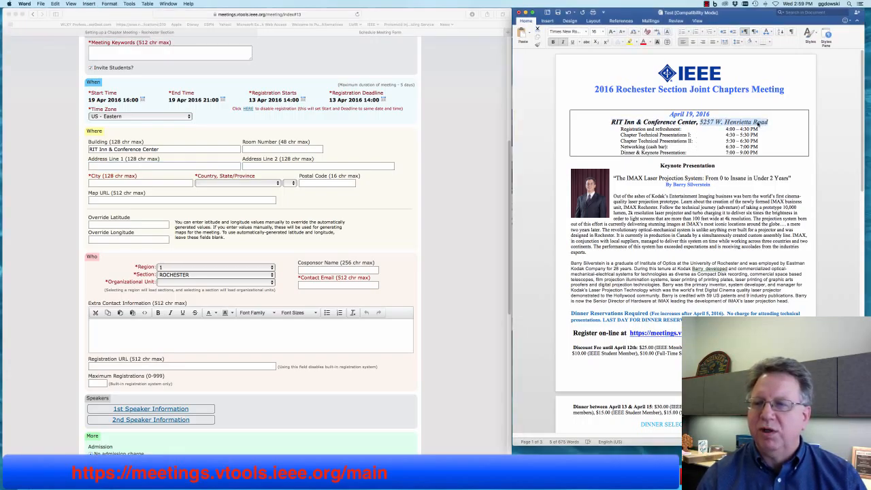
right_click(761, 122)
left_click(776, 133)
left_click(109, 166)
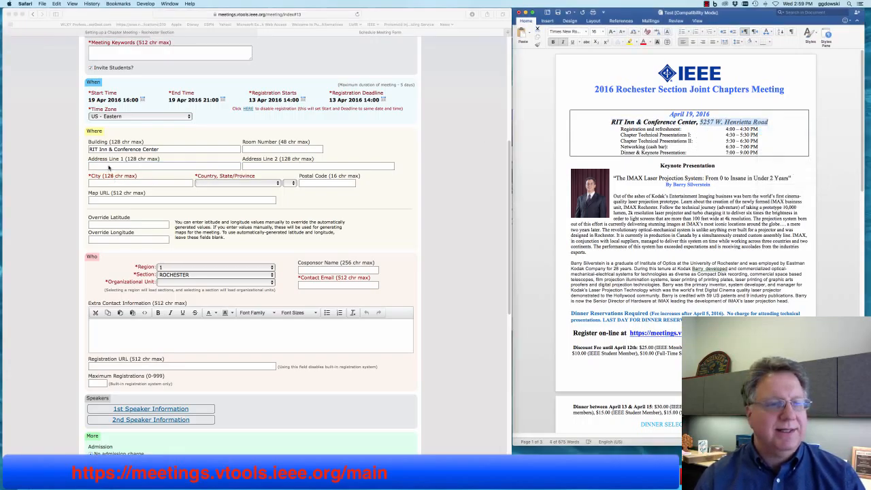
right_click(110, 166)
left_click(120, 182)
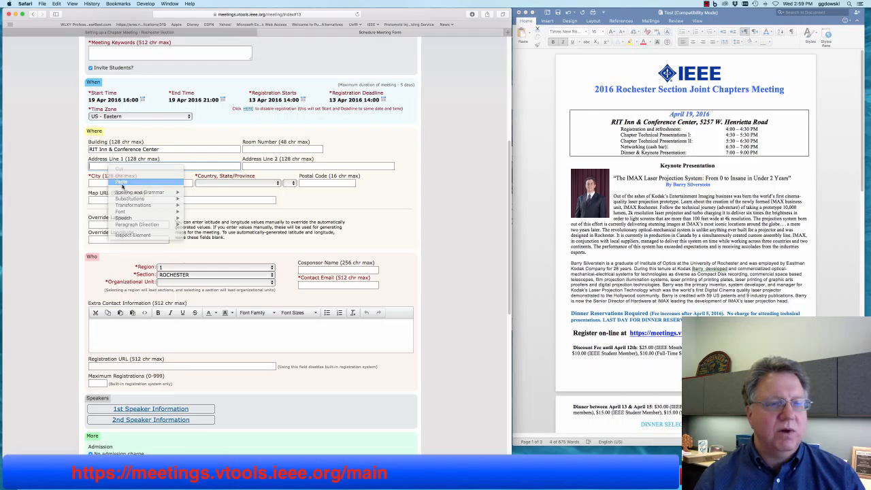
- Enter Rochester as the city and choose United States as the country
left_click(117, 183)
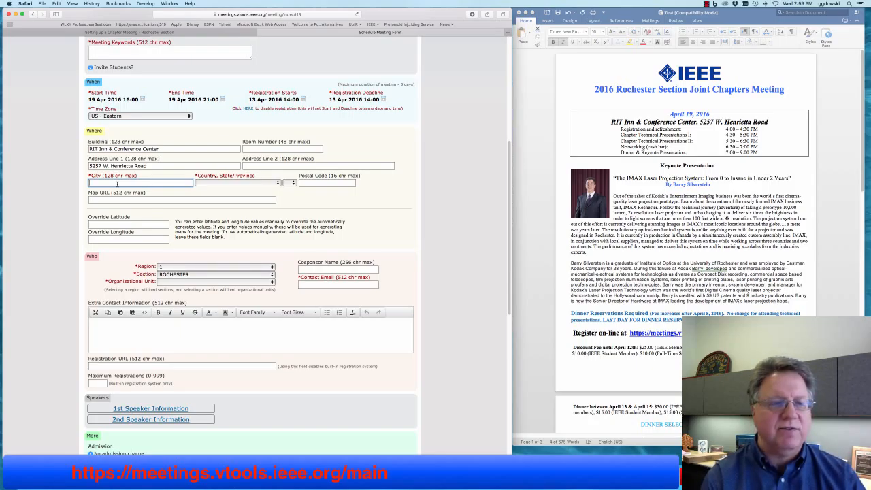
type("Rochester")
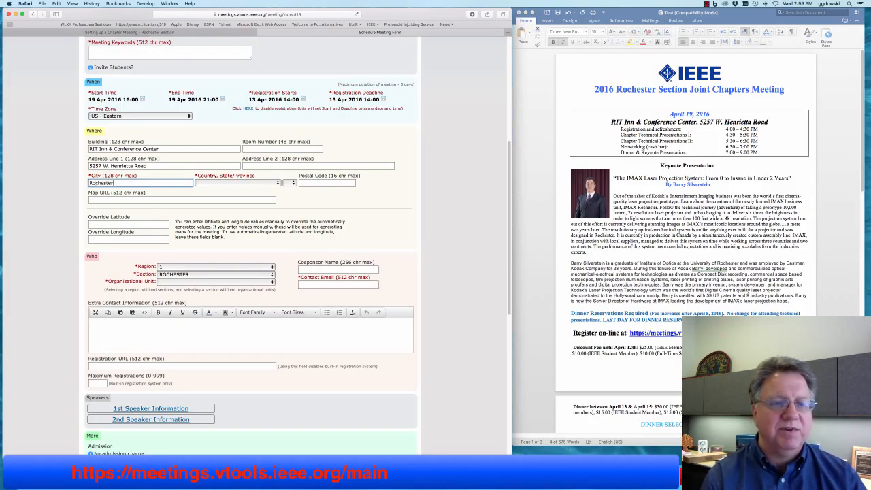
key("Tab")
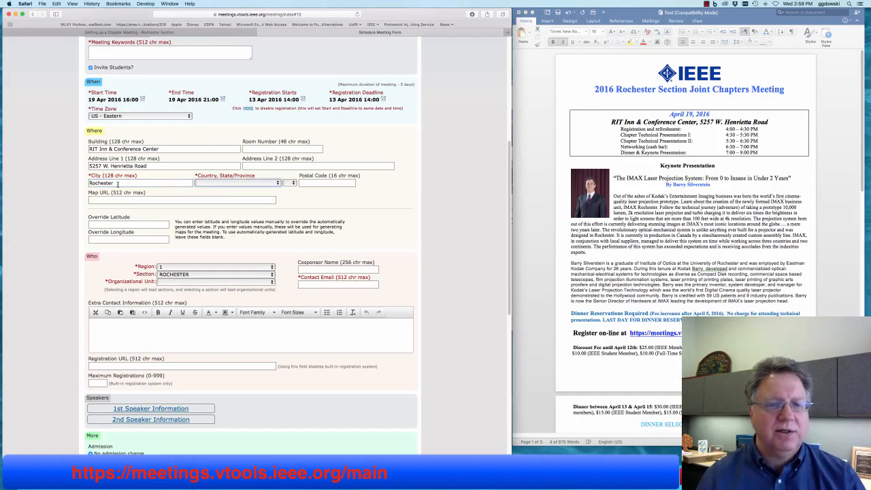
left_click(216, 182)
scroll(230, 291, "down", 5)
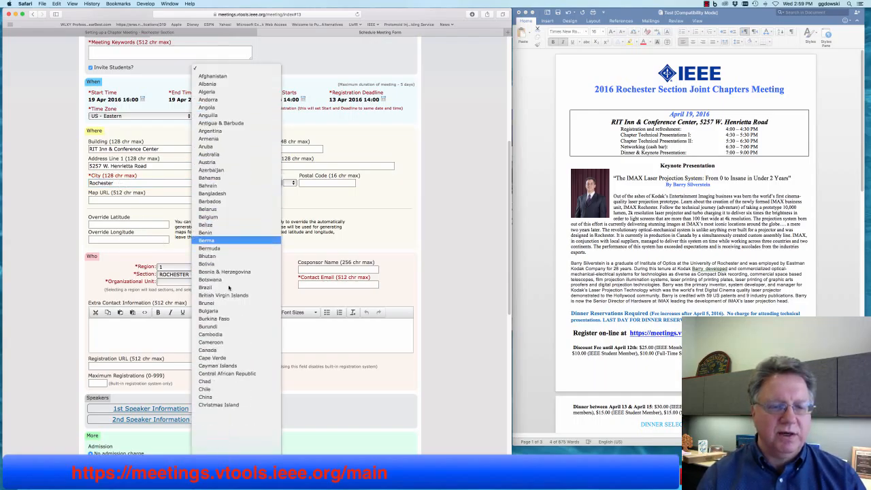
scroll(230, 291, "down", 15)
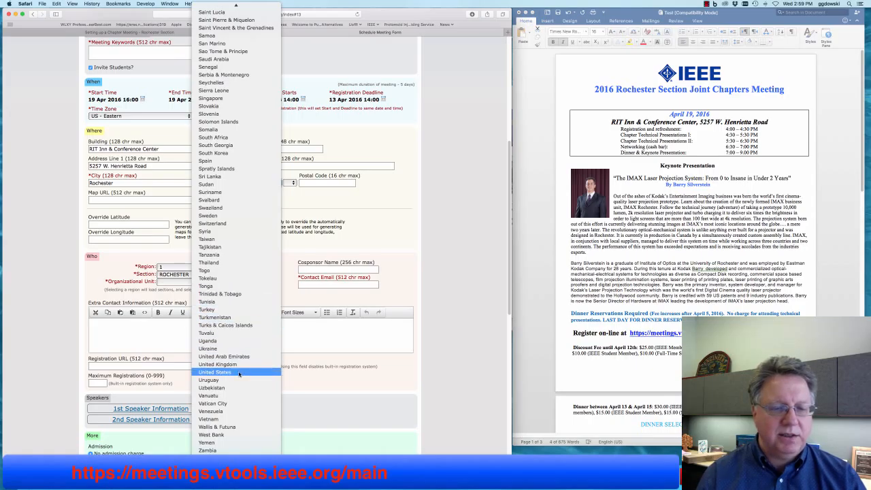
left_click(238, 373)
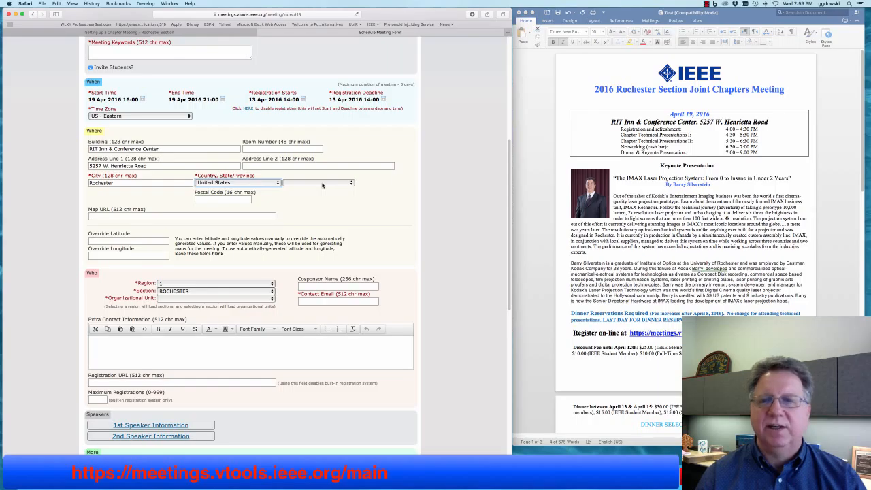
- Choose New York as the state and enter postal code 14618
left_click(322, 184)
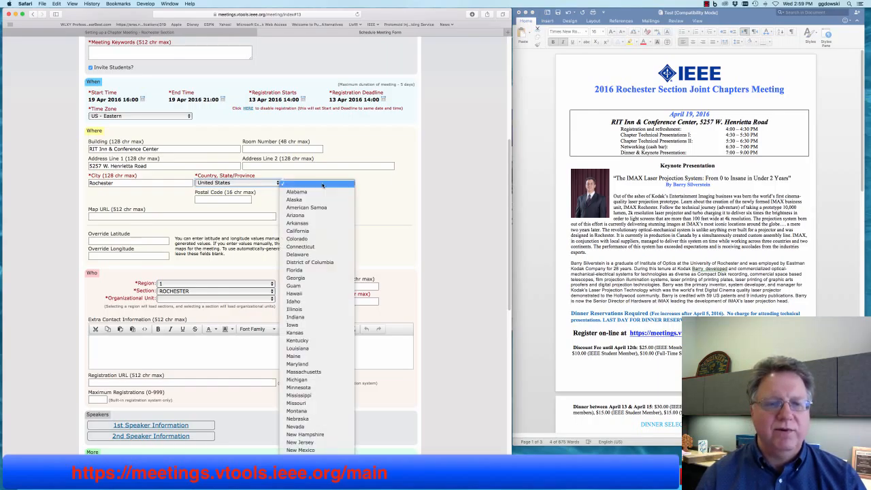
scroll(317, 286, "down", 5)
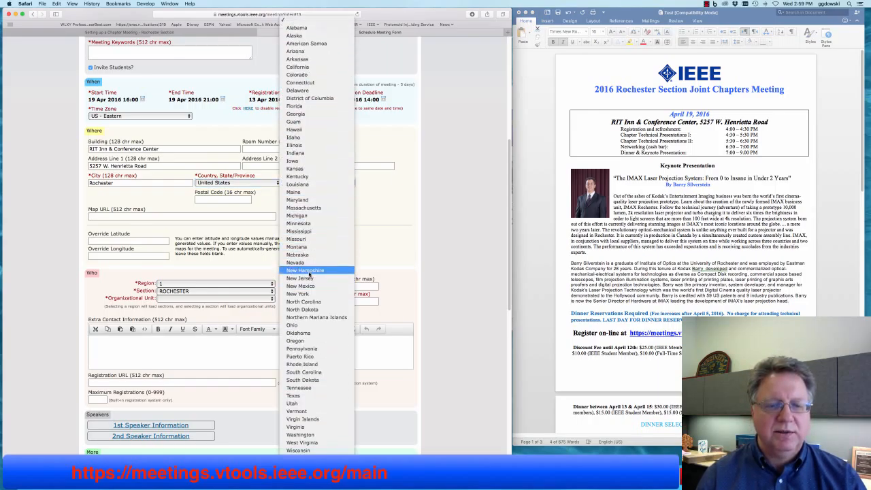
left_click(209, 215)
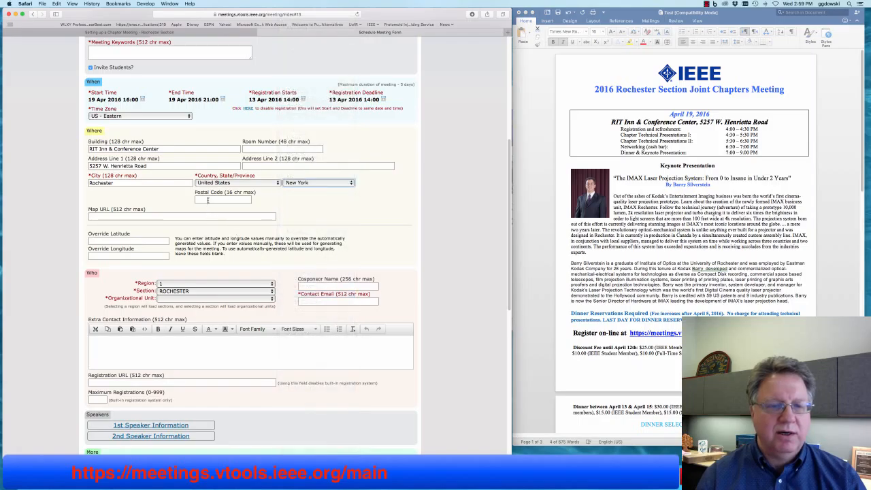
left_click(223, 200)
type("14618")
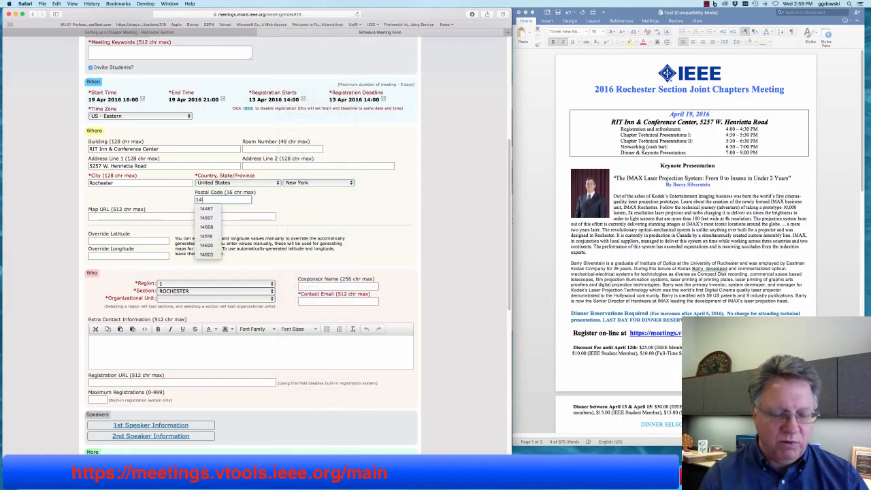
left_click(156, 215)
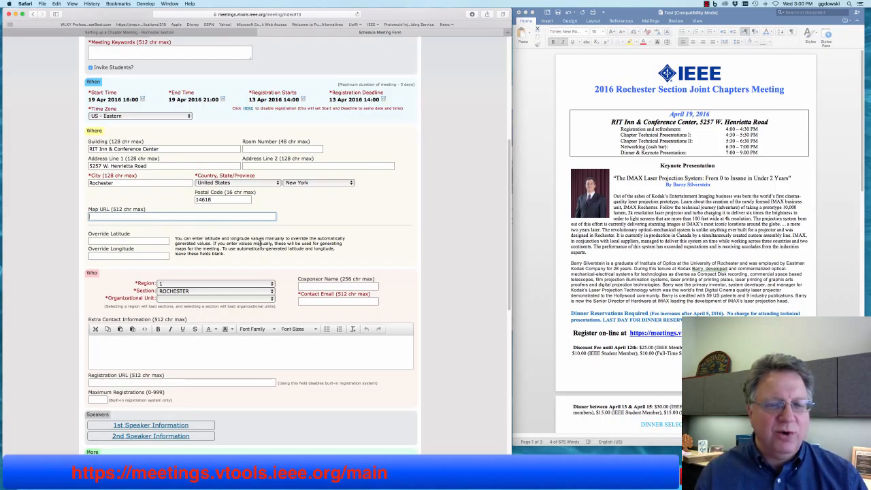
scroll(265, 246, "down", 6)
scroll(265, 246, "up", 3)
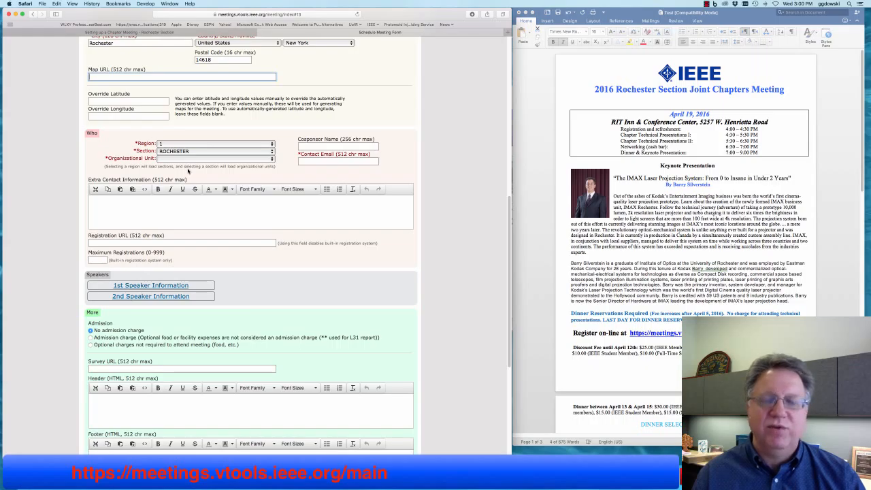
- Keep Region 1, choose the ROCHESTER section, and set the organizational unit to (section)
left_click(175, 144)
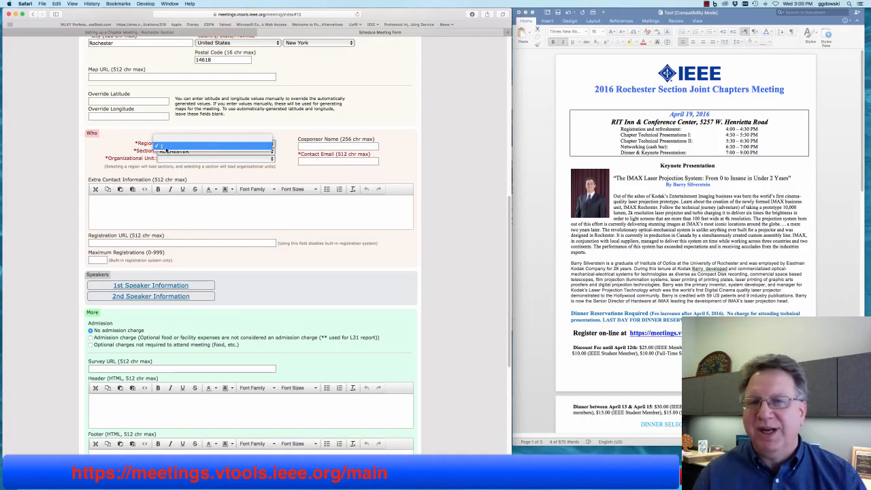
left_click(161, 147)
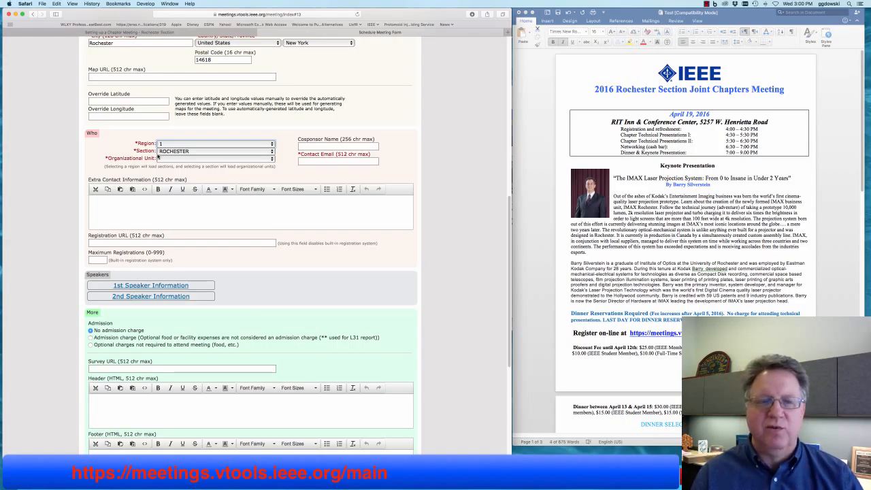
left_click(166, 154)
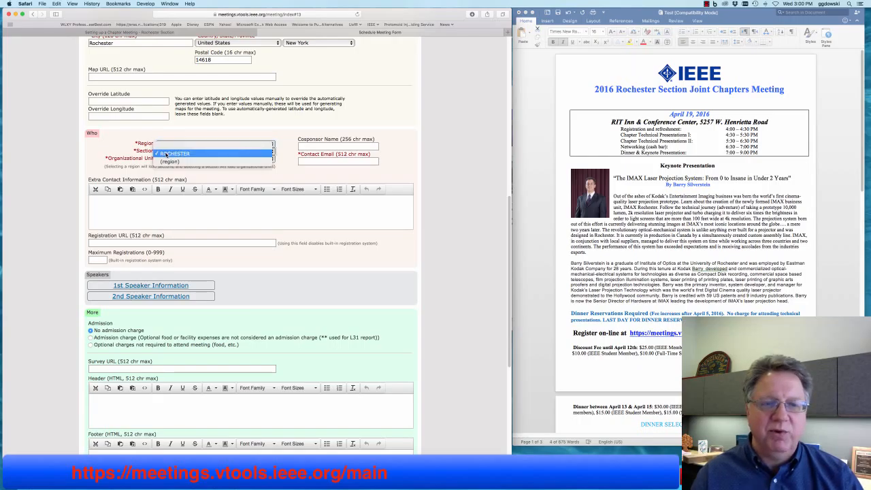
left_click(166, 154)
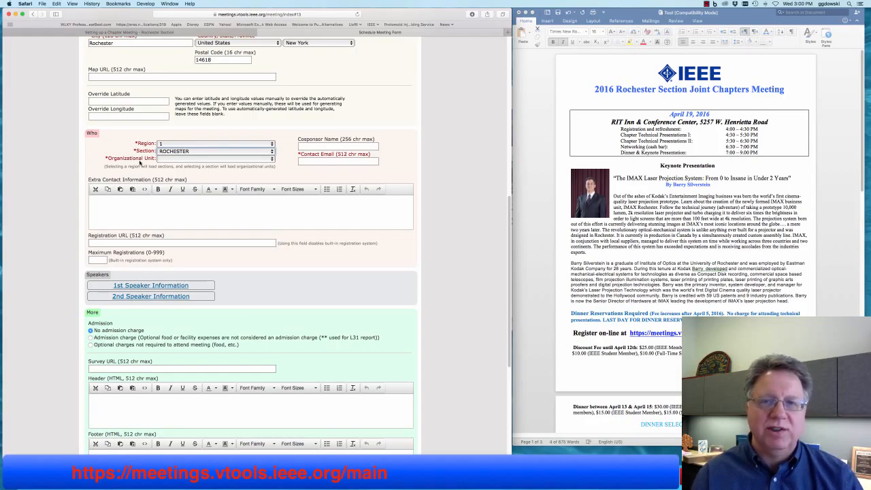
left_click(179, 159)
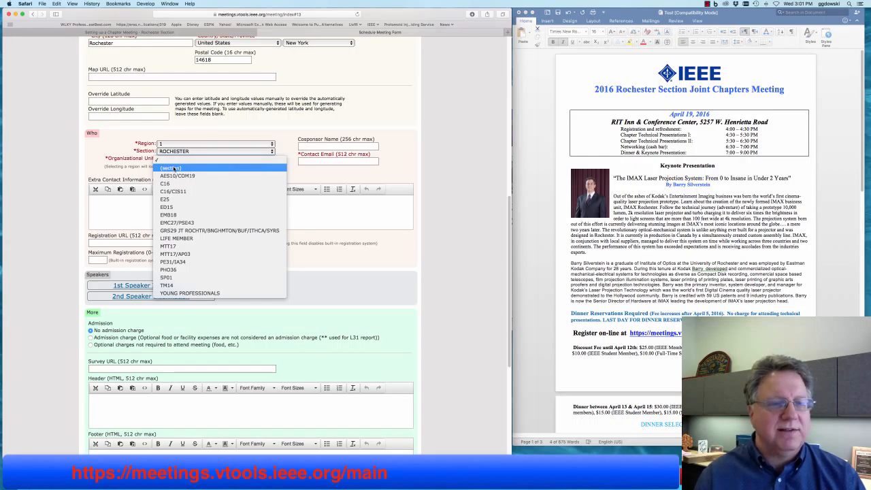
left_click(174, 168)
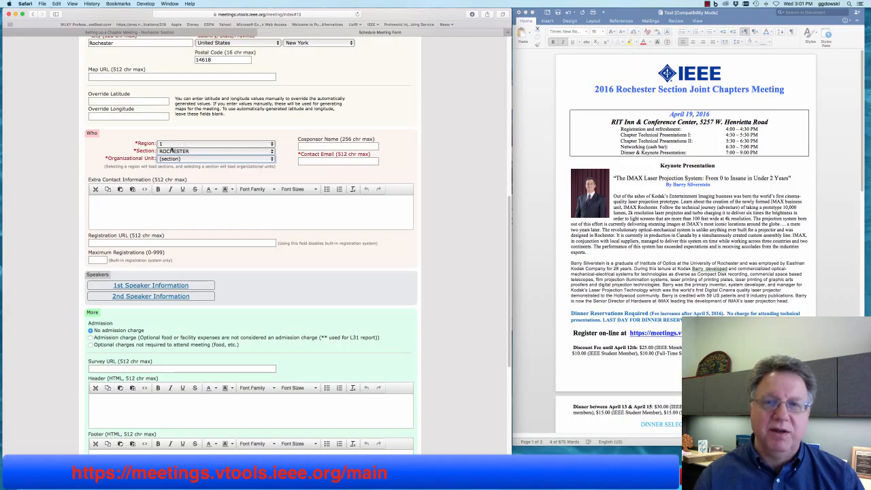
- Fill Contact Email with the organizer's suggested address, then go back after the accidental submit
left_click(316, 161)
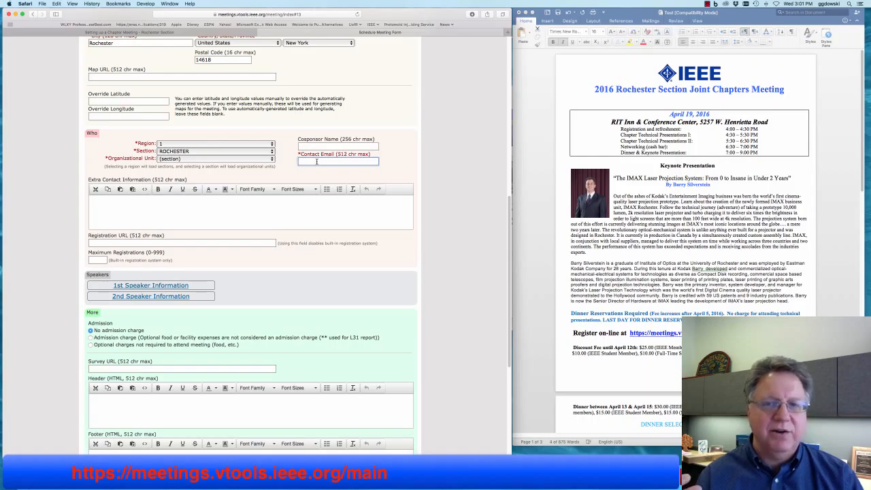
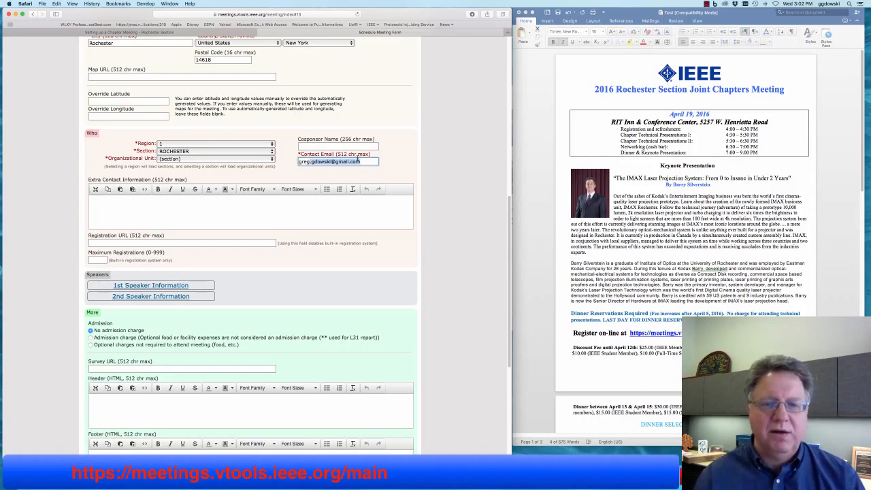
left_click(366, 161)
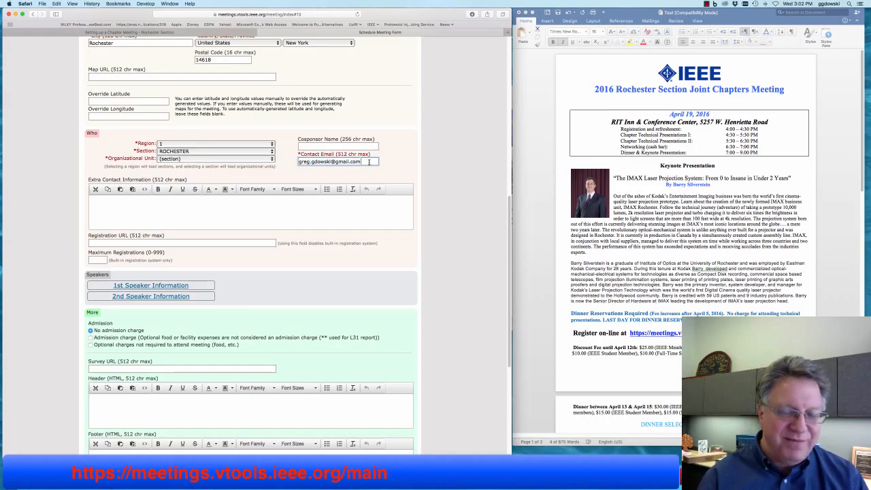
key("Return")
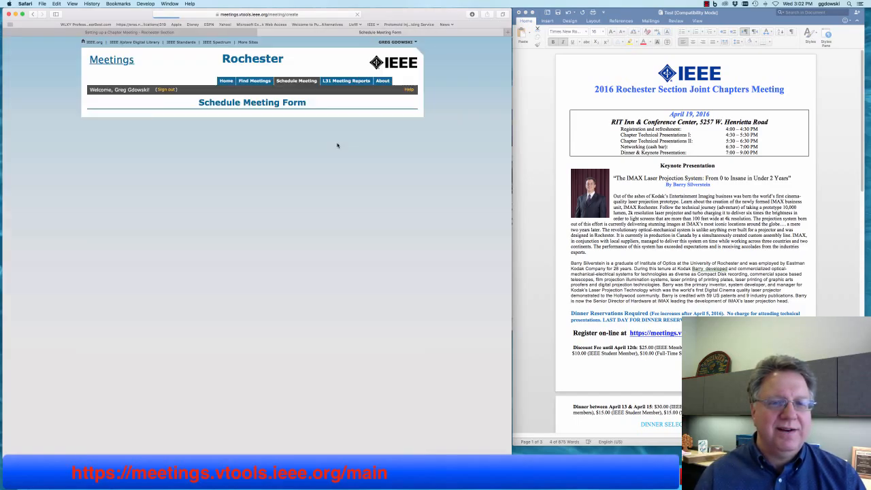
left_click(32, 13)
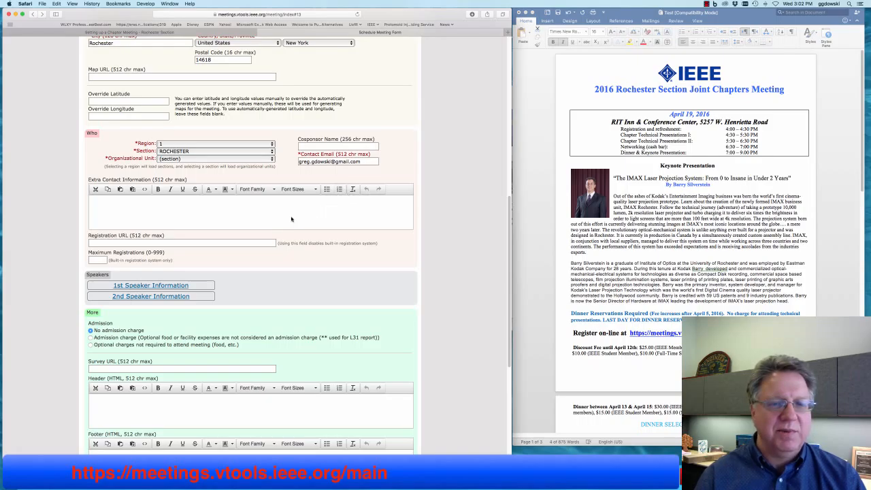
scroll(287, 220, "down", 2)
scroll(288, 220, "down", 4)
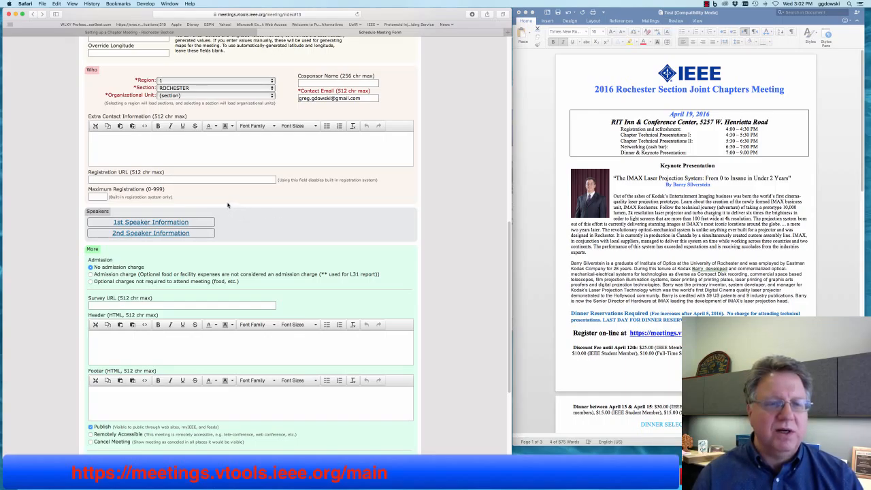
scroll(231, 206, "down", 3)
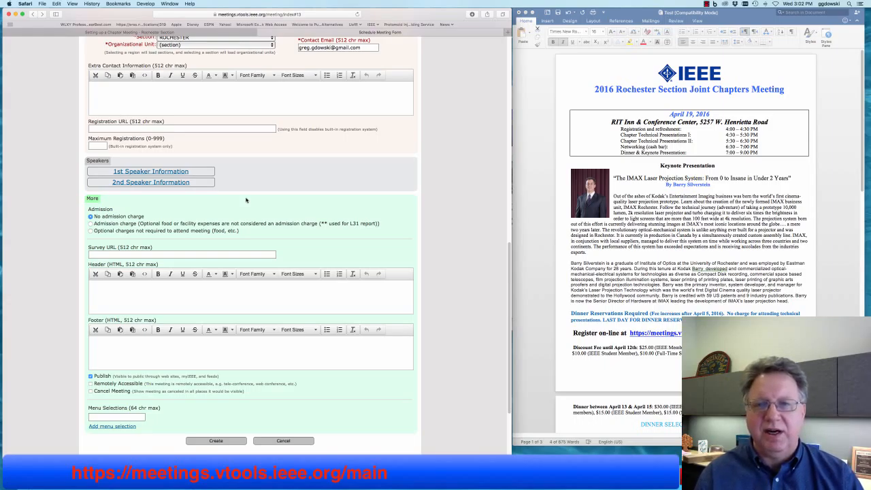
- Paste the IMAX Laser Projection System talk title from the flyer into the first speaker's Topic
left_click(153, 174)
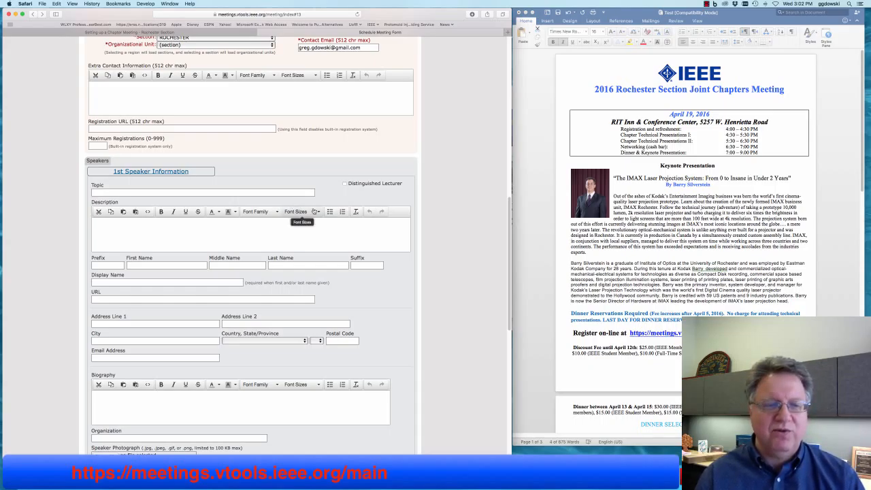
left_click(639, 241)
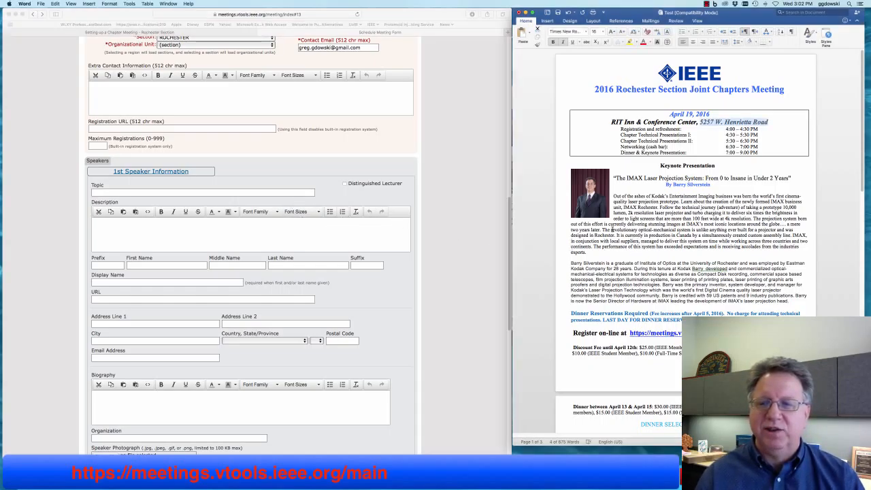
left_click_drag(616, 178, 787, 179)
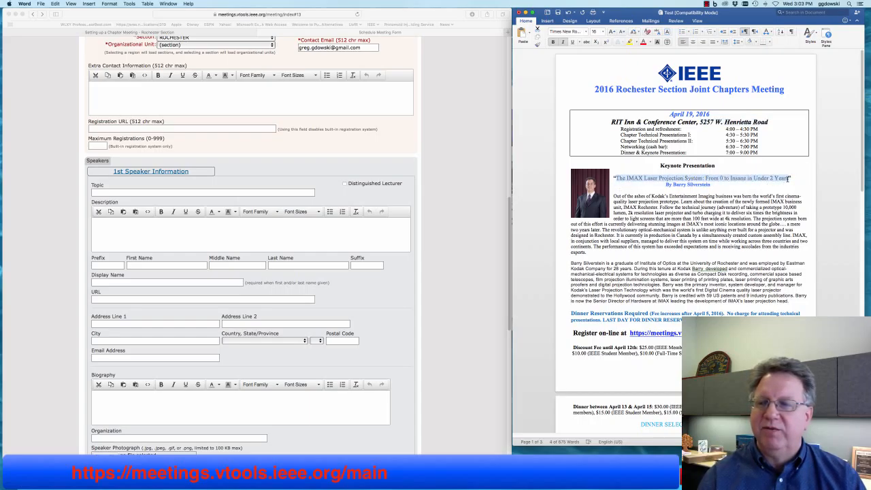
right_click(670, 182)
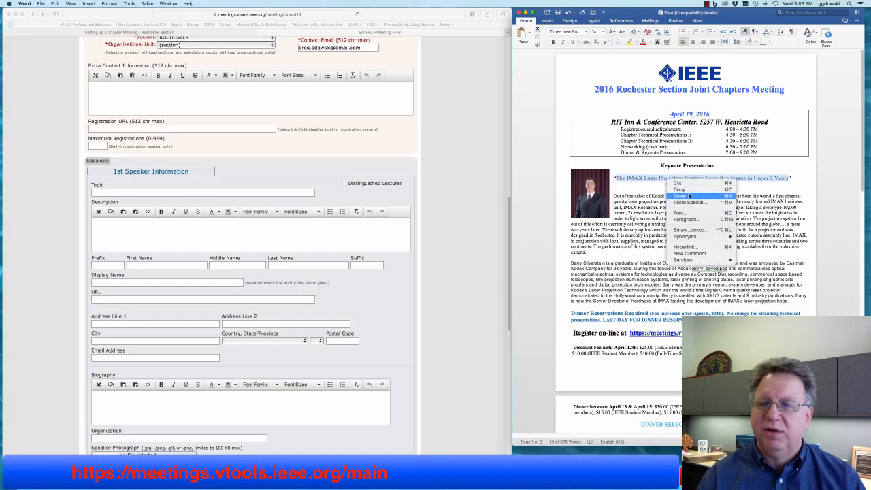
left_click(680, 189)
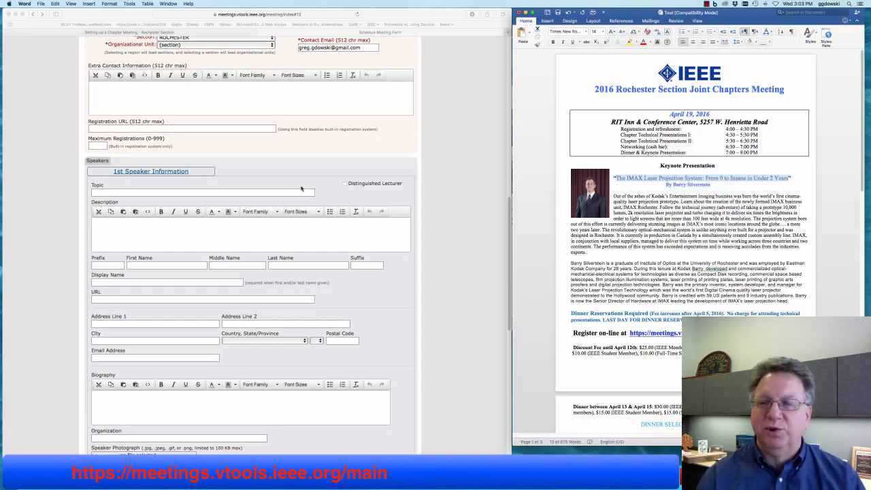
left_click(210, 192)
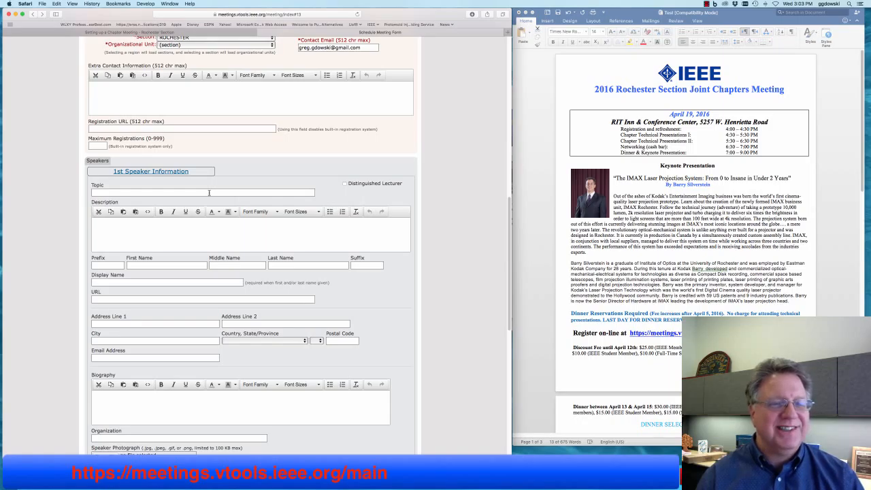
right_click(210, 193)
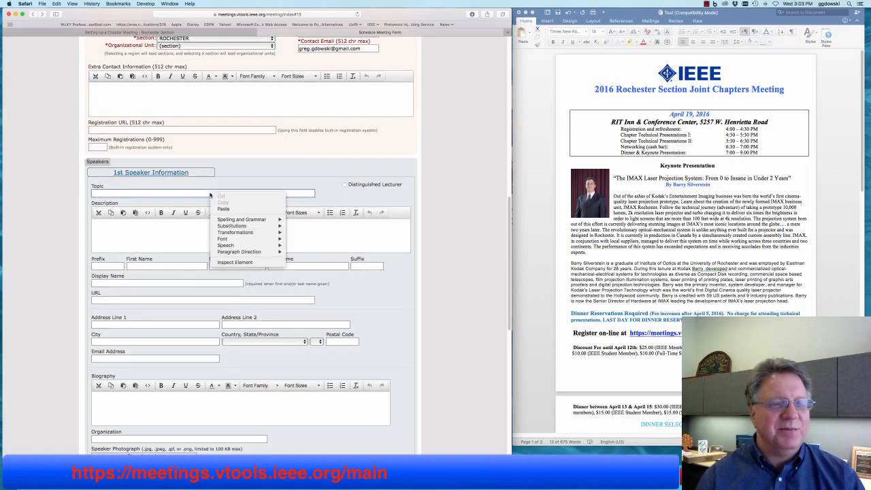
left_click(254, 210)
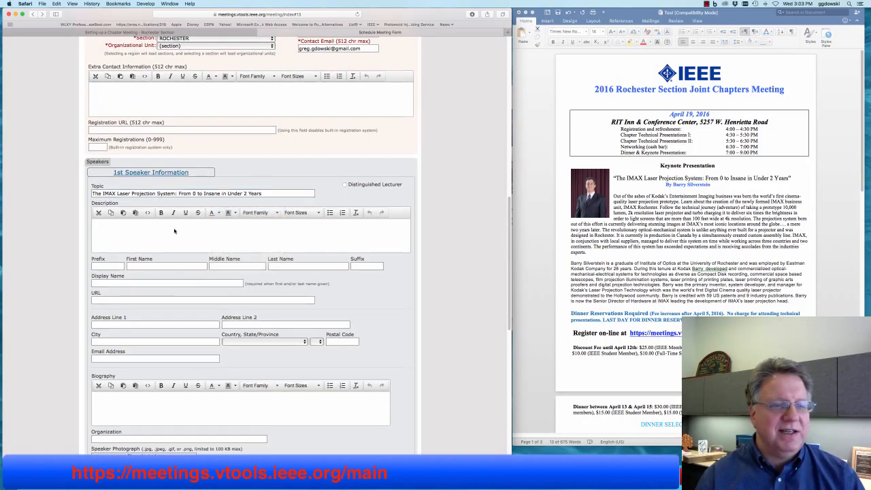
- Copy the keynote abstract from the flyer and paste it as plain text into Description
scroll(174, 232, "down", 1)
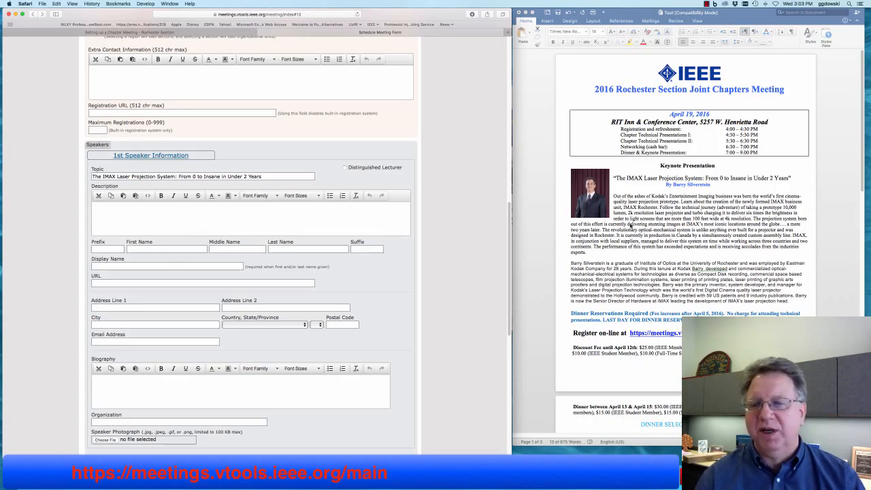
left_click(630, 227)
left_click_drag(613, 196, 592, 252)
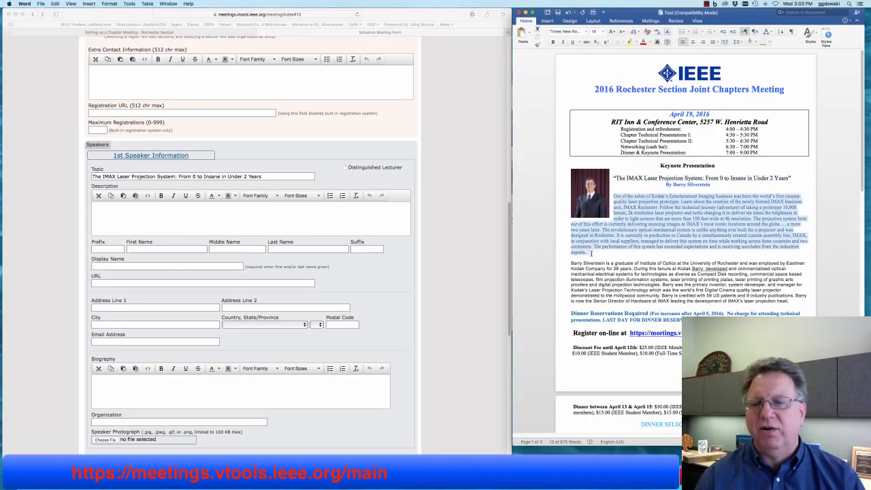
right_click(638, 219)
left_click(648, 229)
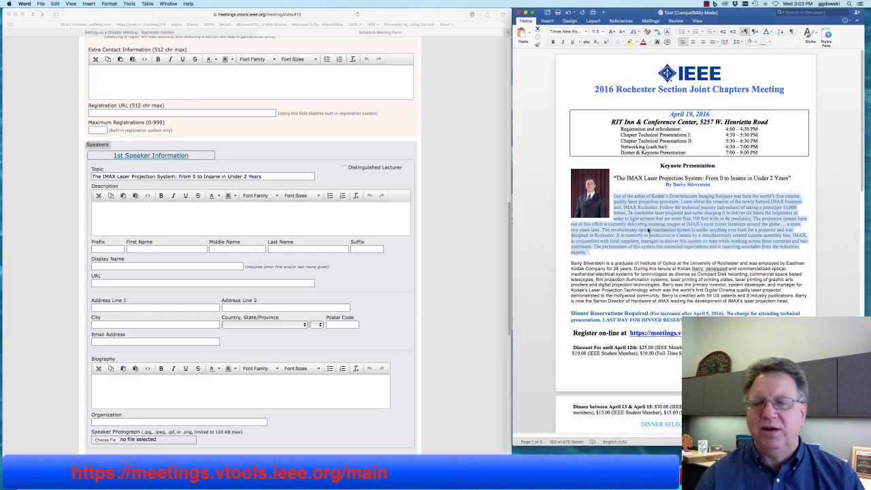
left_click(232, 219)
right_click(205, 212)
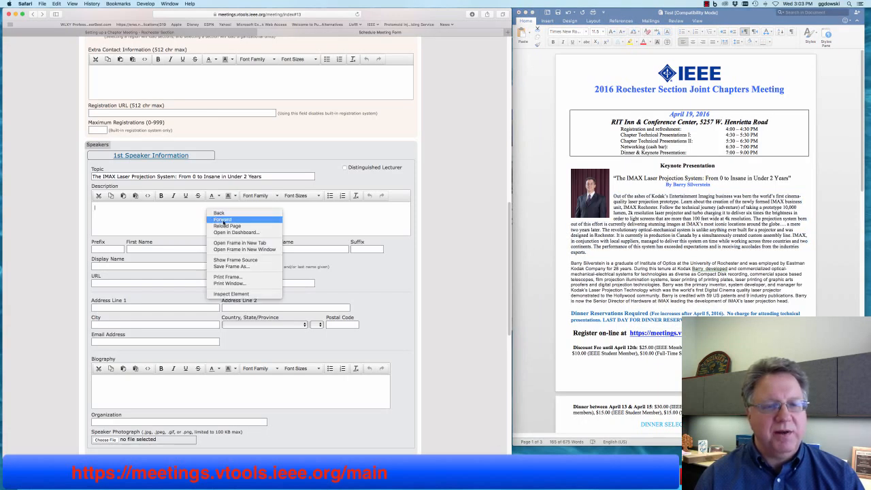
left_click(139, 208)
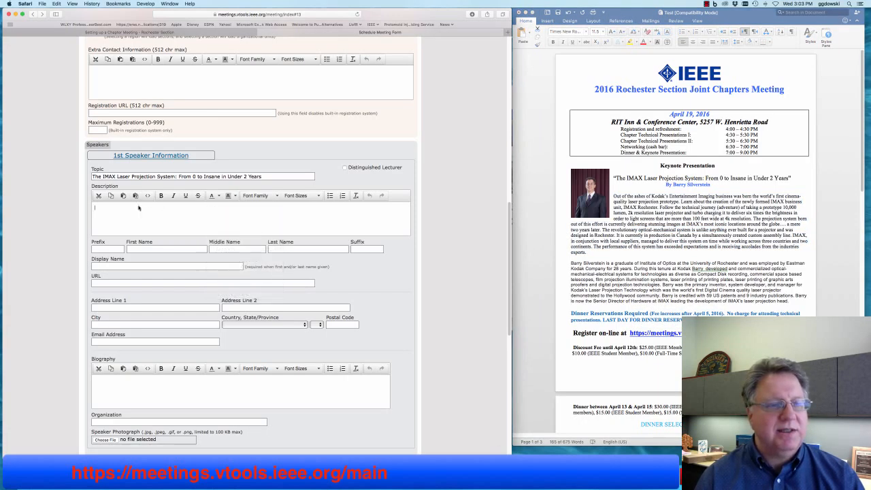
left_click(57, 4)
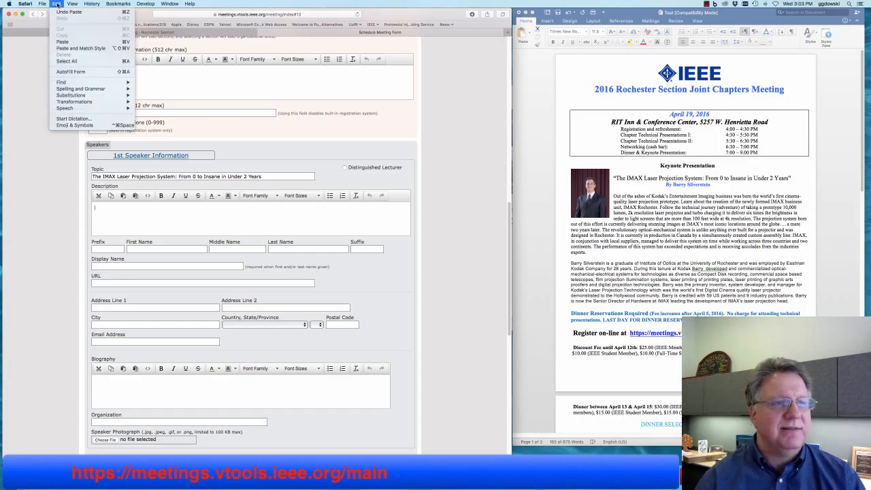
left_click(100, 49)
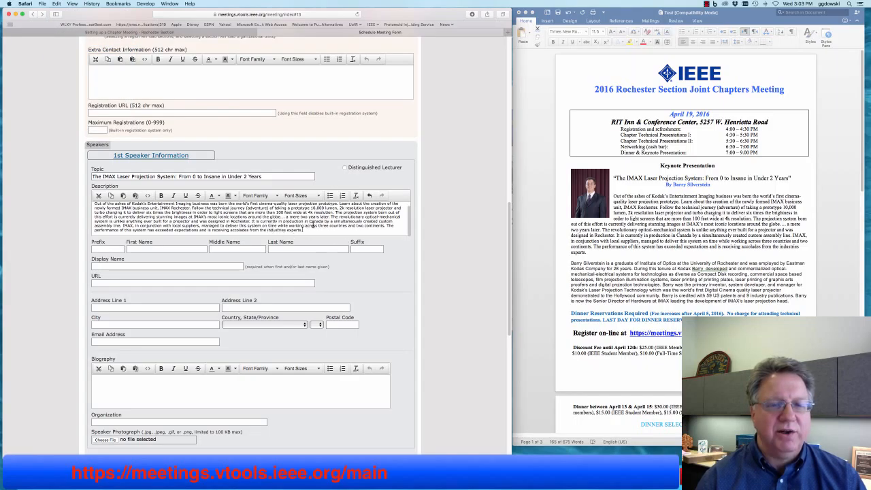
scroll(312, 224, "up", 2)
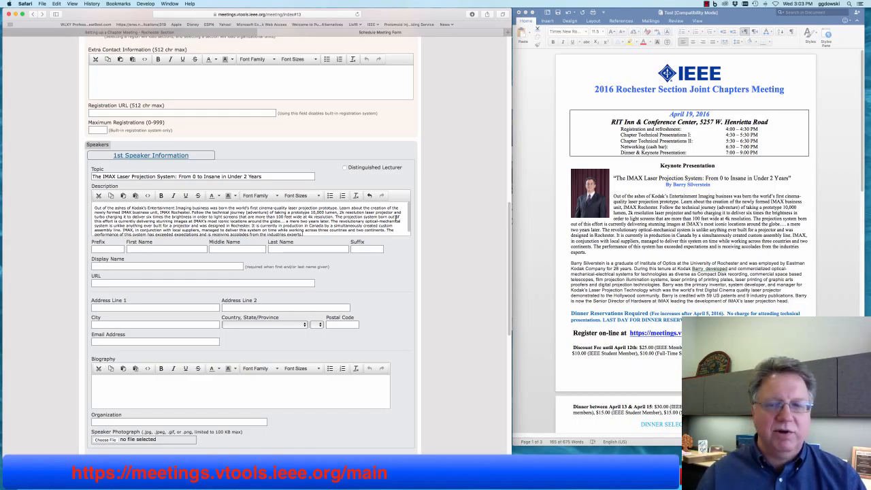
- Copy the speaker's first name from the flyer's byline into First Name
triple_click(653, 206)
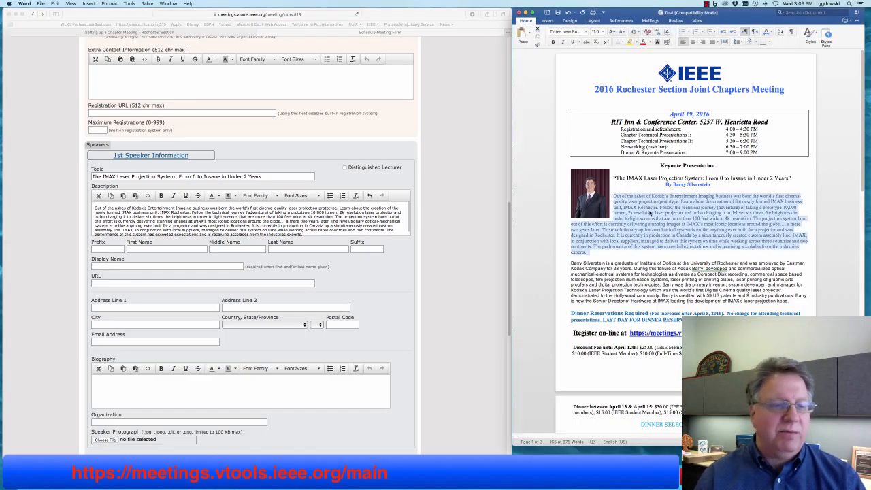
left_click(678, 184)
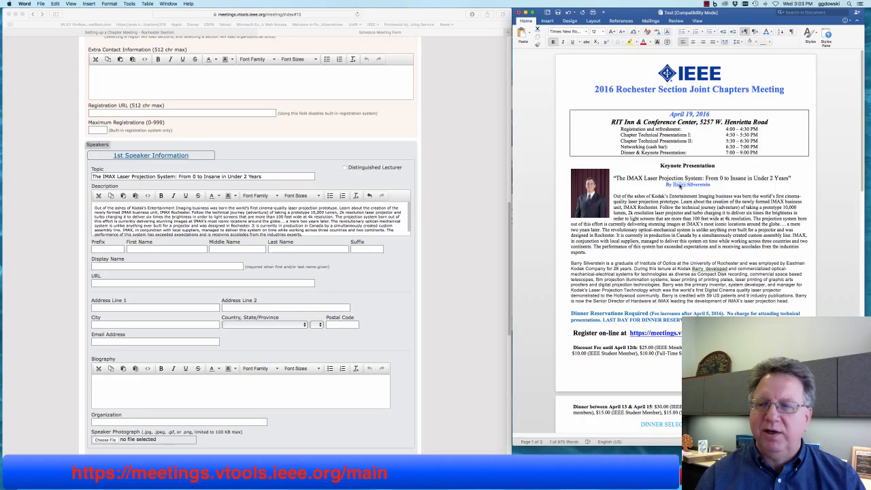
right_click(685, 185)
left_click(691, 194)
left_click(183, 248)
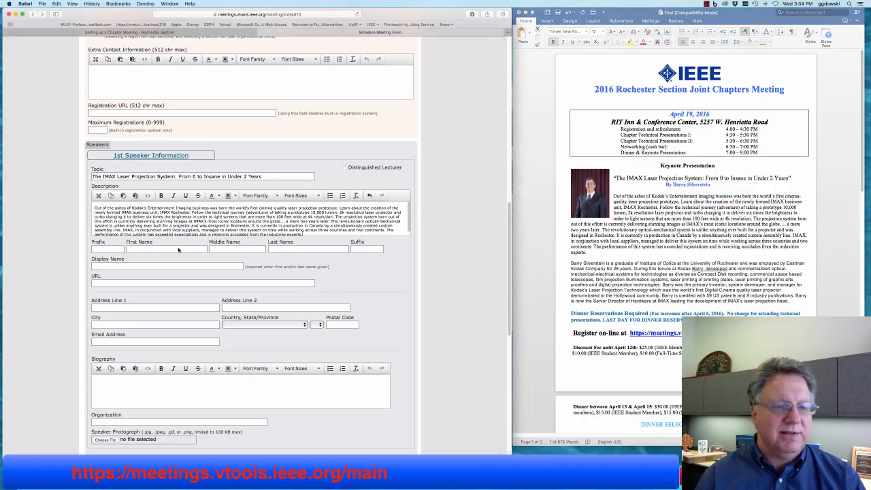
right_click(185, 251)
left_click(190, 264)
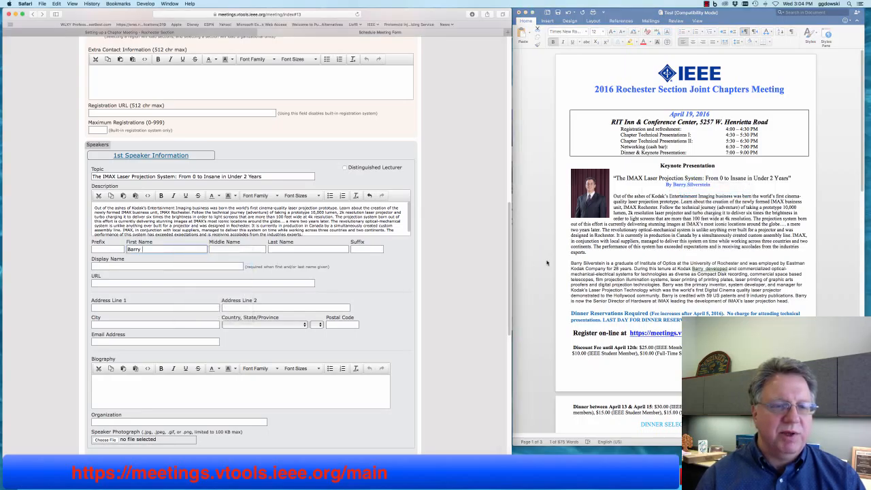
- Paste the speaker's last name into Last Name and enter PhD as the suffix
left_click(697, 187)
double_click(697, 187)
right_click(697, 185)
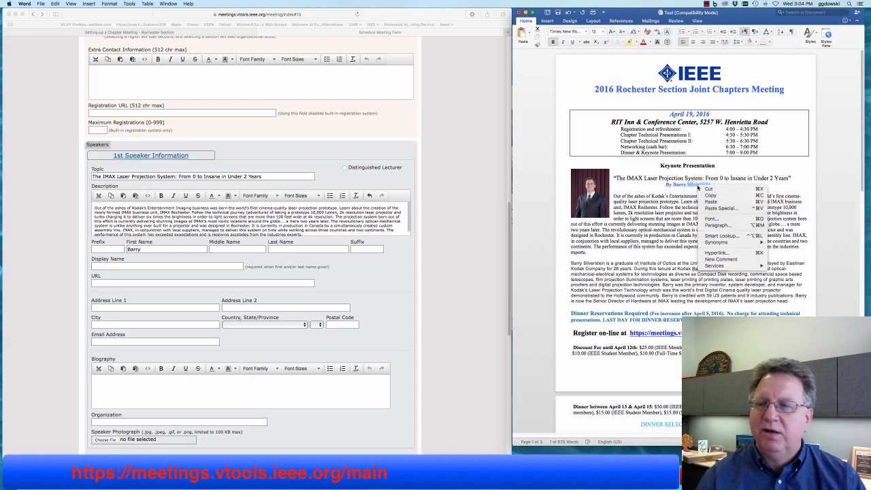
left_click(704, 195)
left_click(283, 249)
right_click(286, 249)
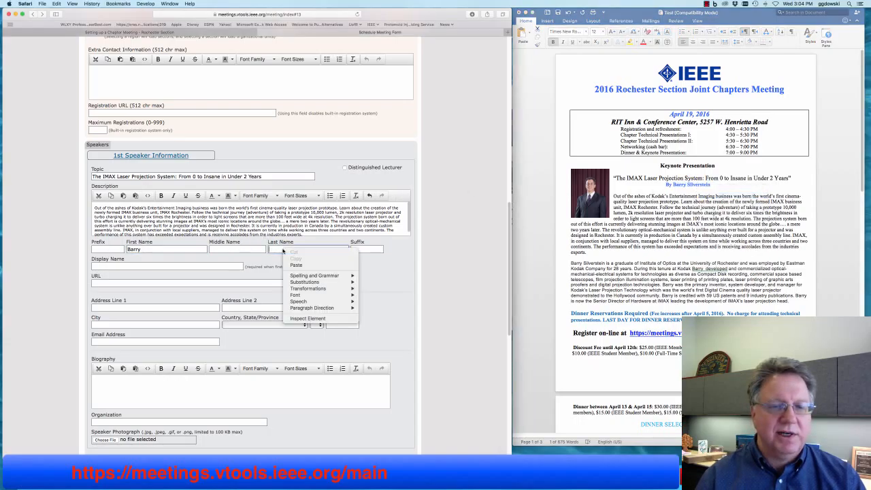
left_click(357, 249)
type("PhD")
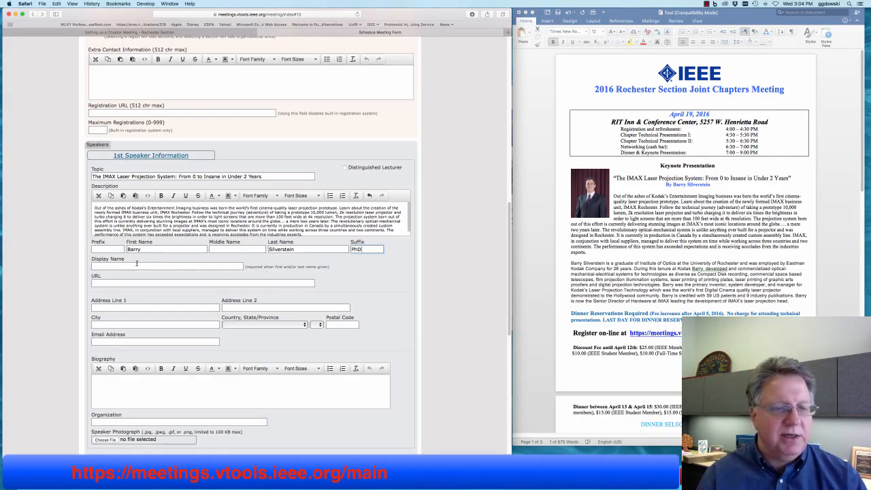
key("Tab")
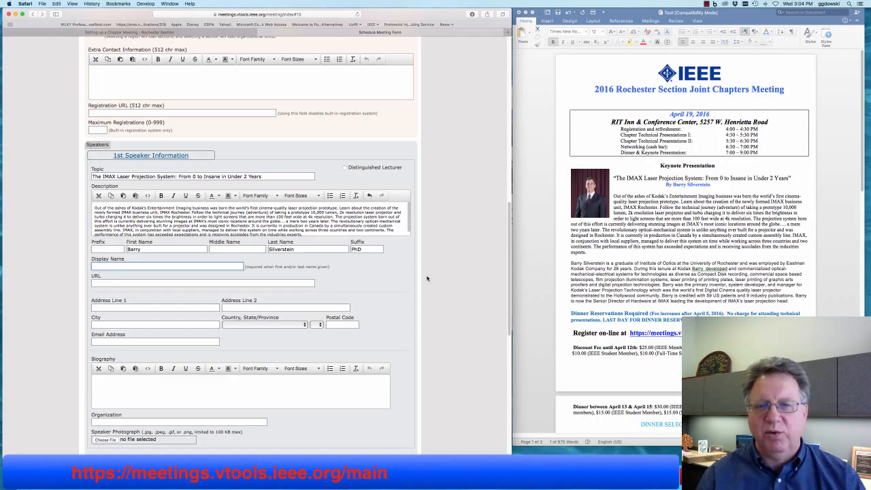
- Copy the speaker's full name from the byline into Display Name
left_click(700, 185)
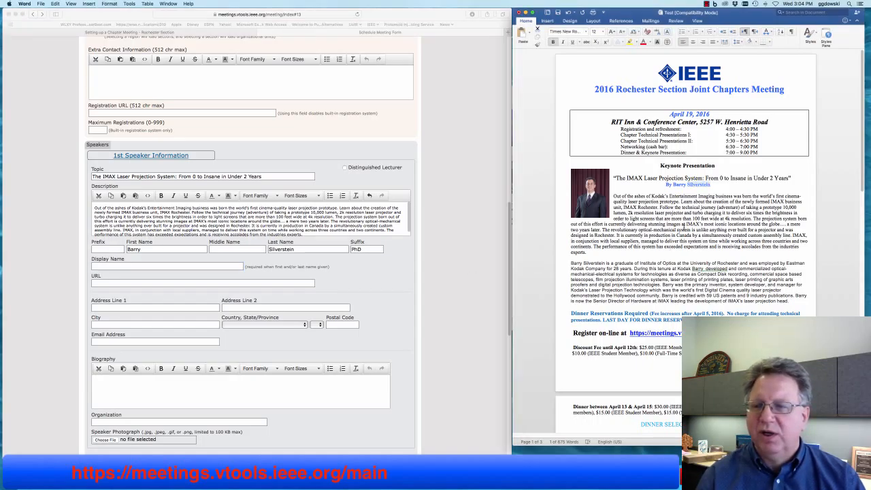
left_click_drag(712, 185, 679, 185)
right_click(686, 185)
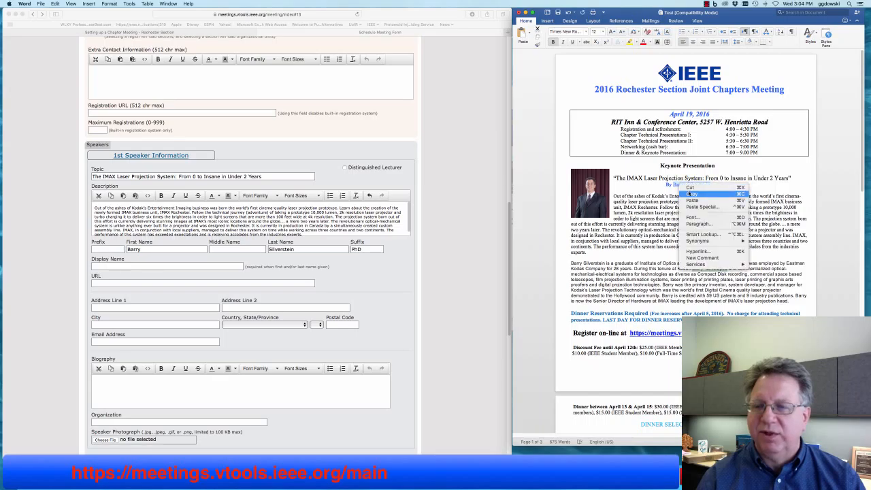
left_click(689, 194)
left_click(106, 265)
right_click(107, 267)
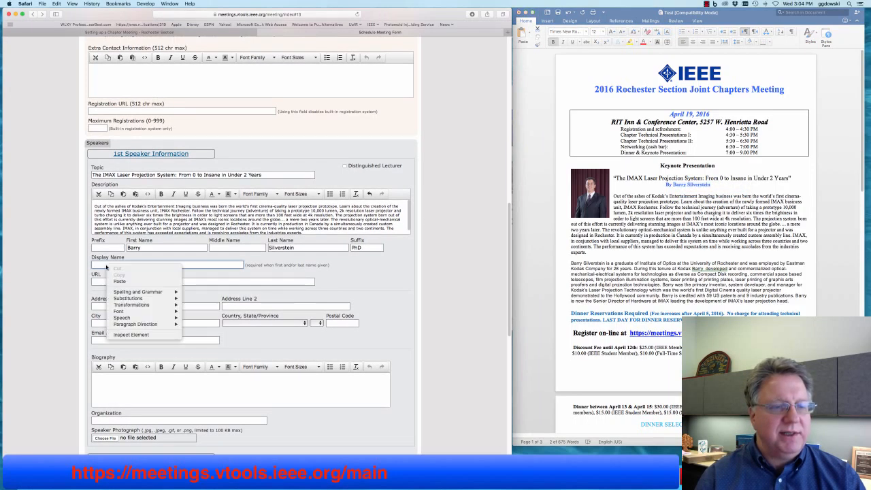
left_click(121, 281)
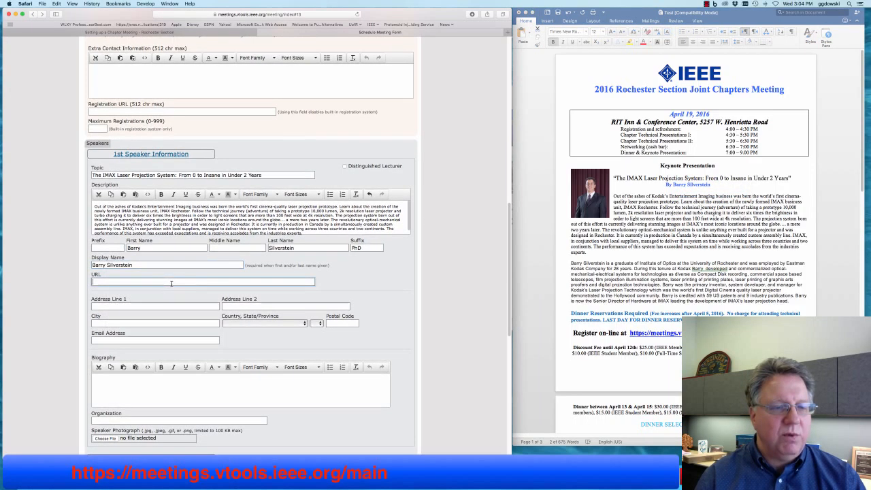
left_click(189, 282)
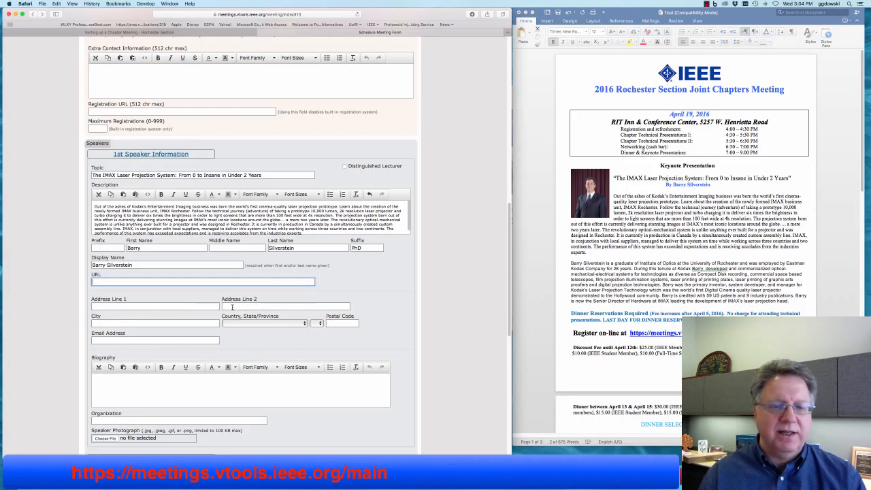
- Copy the speaker's biography paragraph from Word and paste it as plain text into Biography
scroll(234, 314, "down", 3)
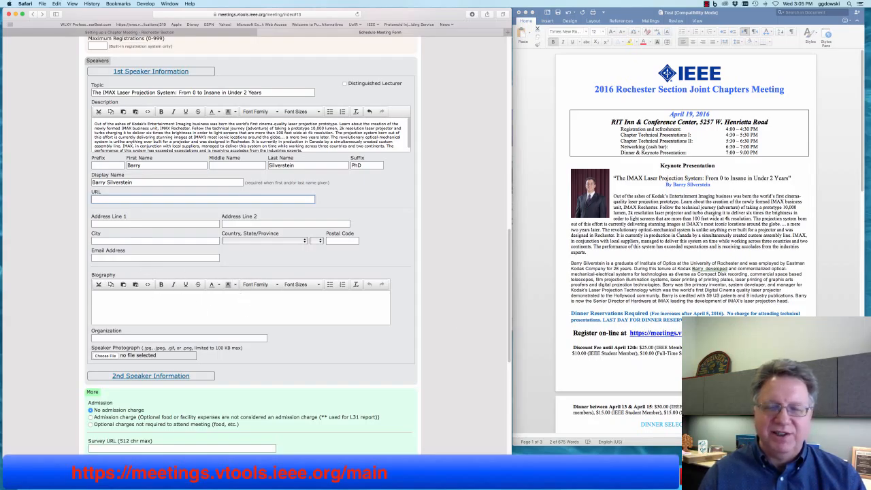
left_click(773, 302)
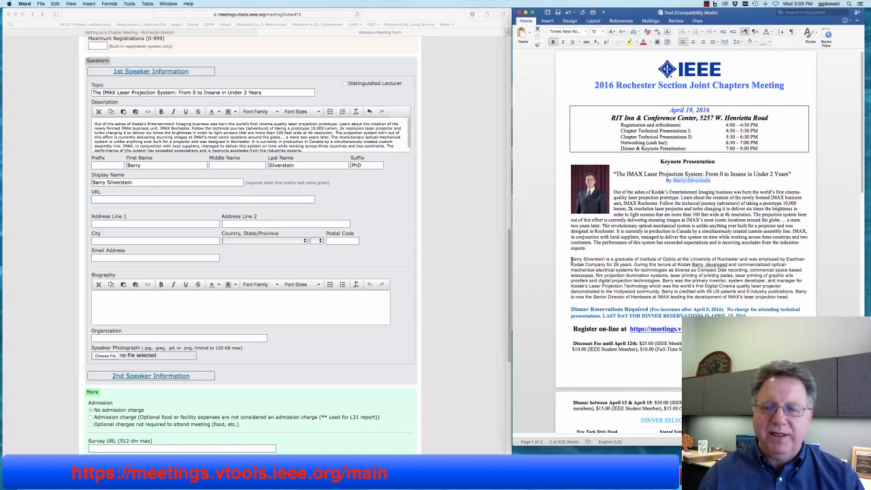
left_click_drag(571, 259, 791, 295)
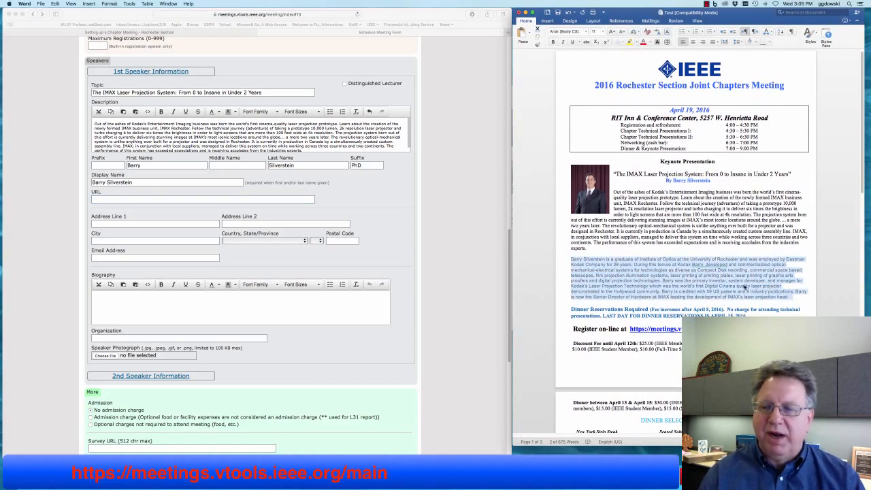
right_click(791, 294)
left_click(745, 292)
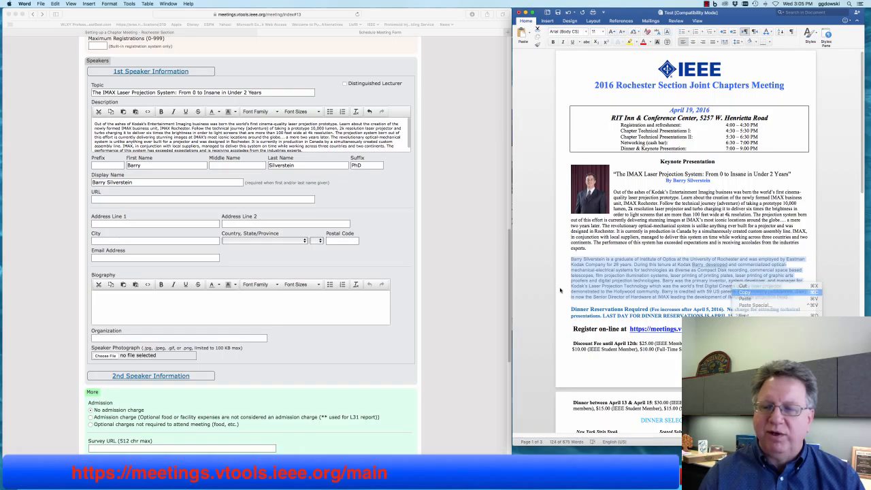
left_click(302, 300)
left_click(289, 298)
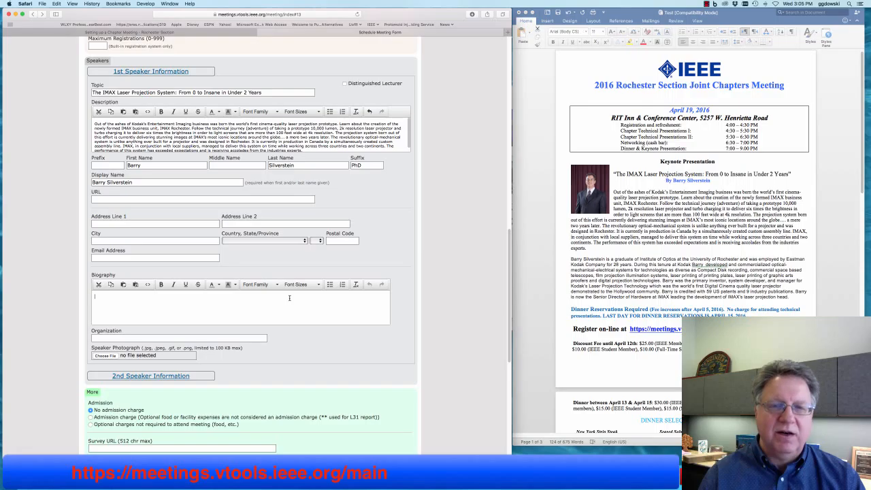
right_click(297, 300)
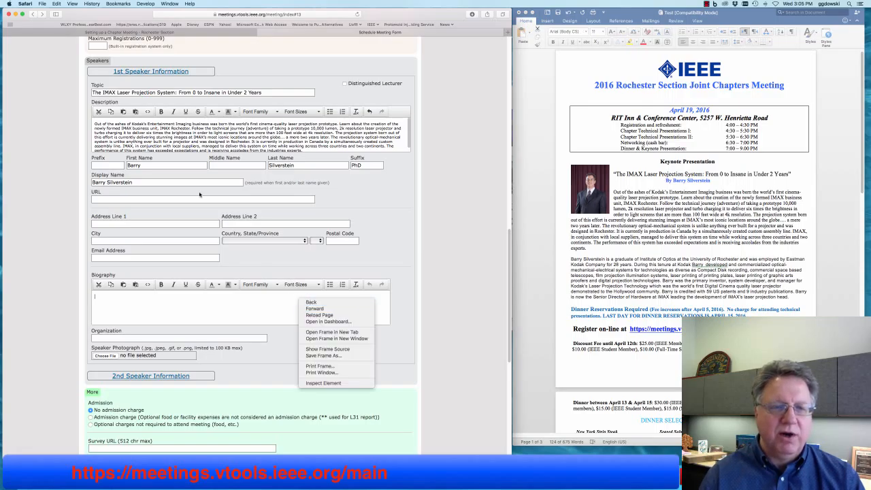
left_click(61, 7)
left_click(57, 4)
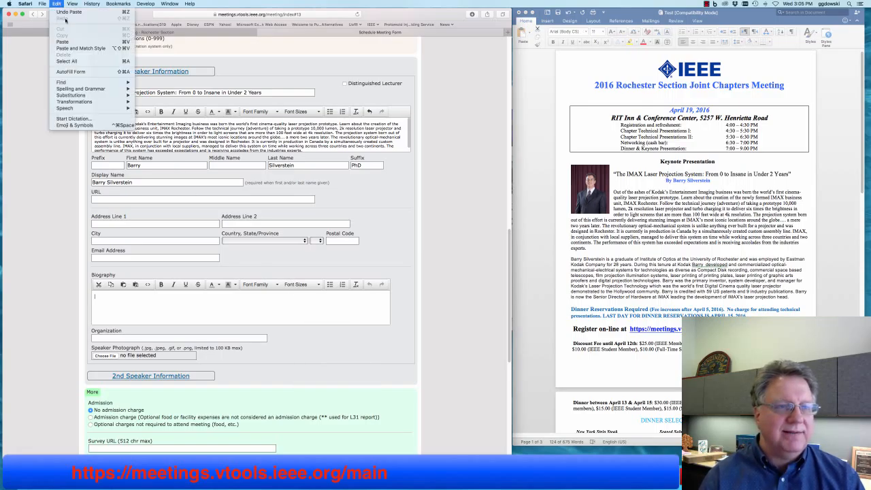
left_click(102, 48)
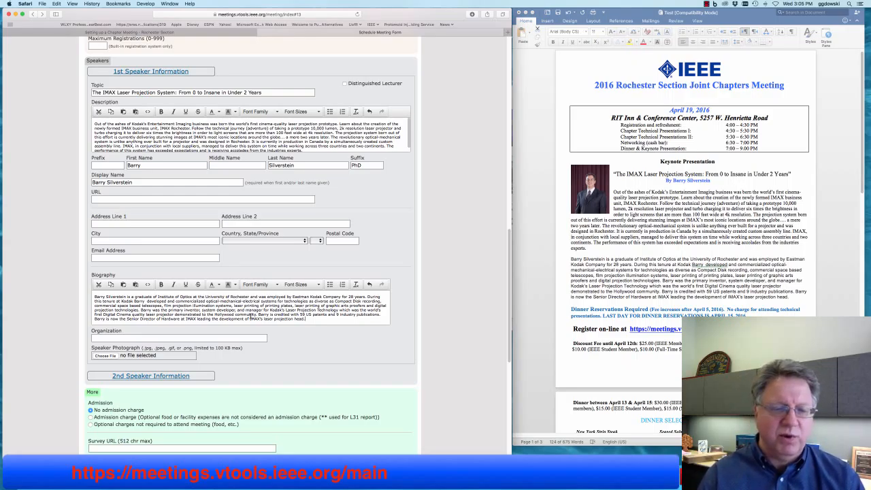
- Enter Kodak as the speaker's organization
left_click(241, 338)
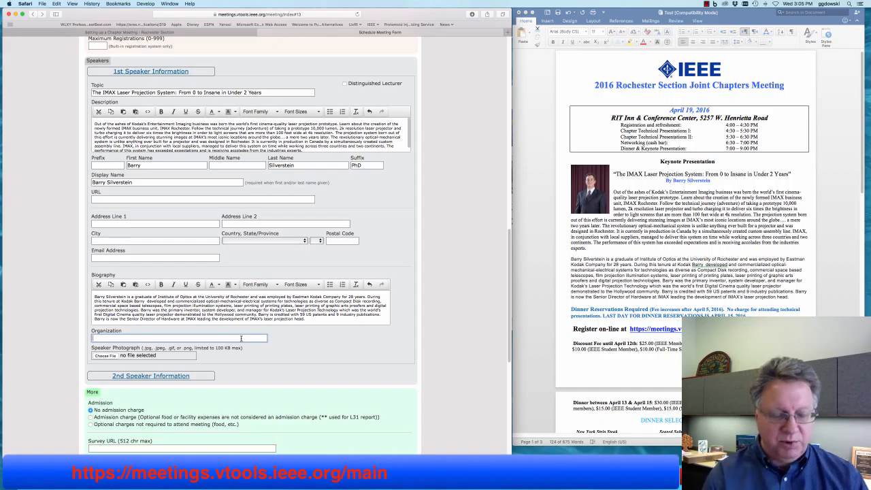
type("Kodak")
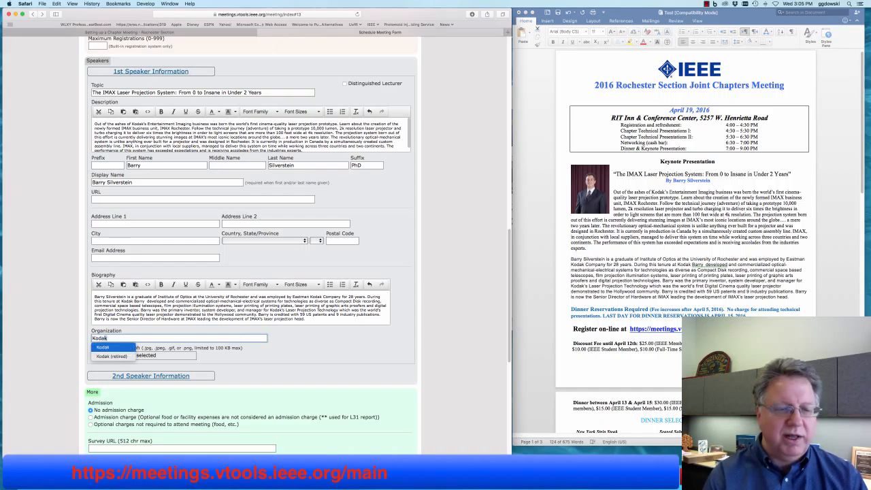
scroll(325, 358, "down", 5)
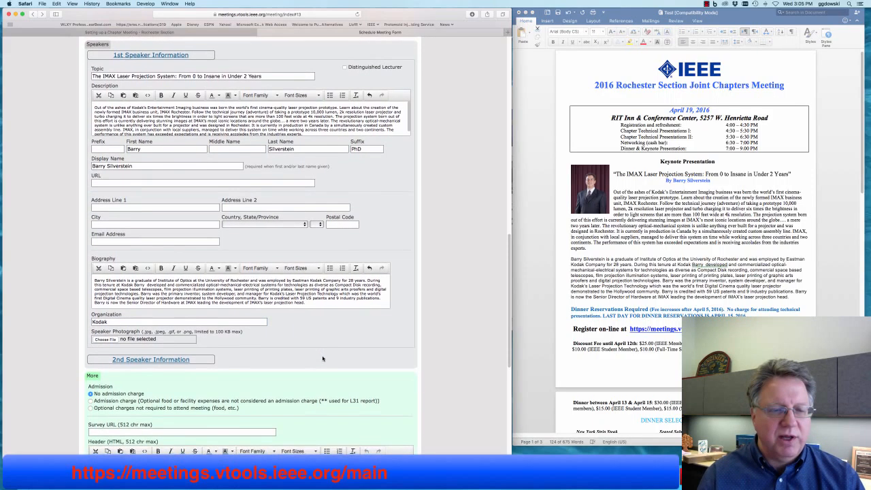
- Choose IMG_2228_adj_8x10_CropQuarterRez.jpg from the IEEE folder as the speaker photograph
scroll(325, 358, "down", 1)
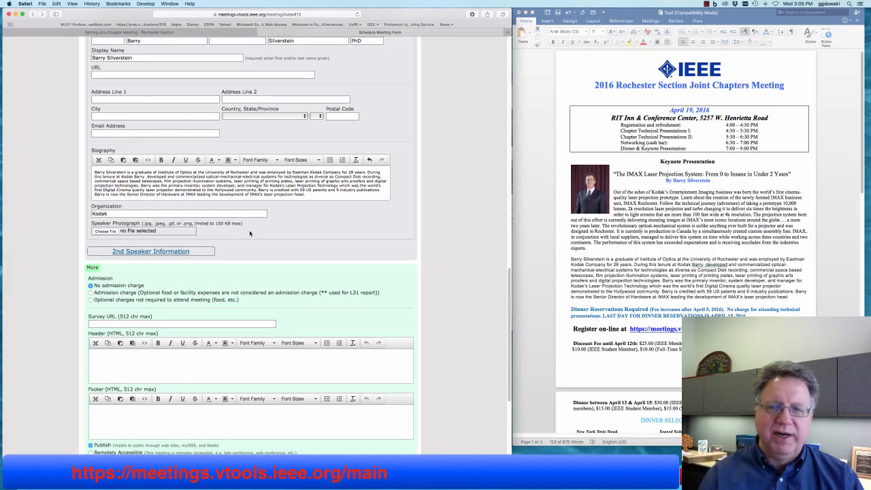
left_click(102, 231)
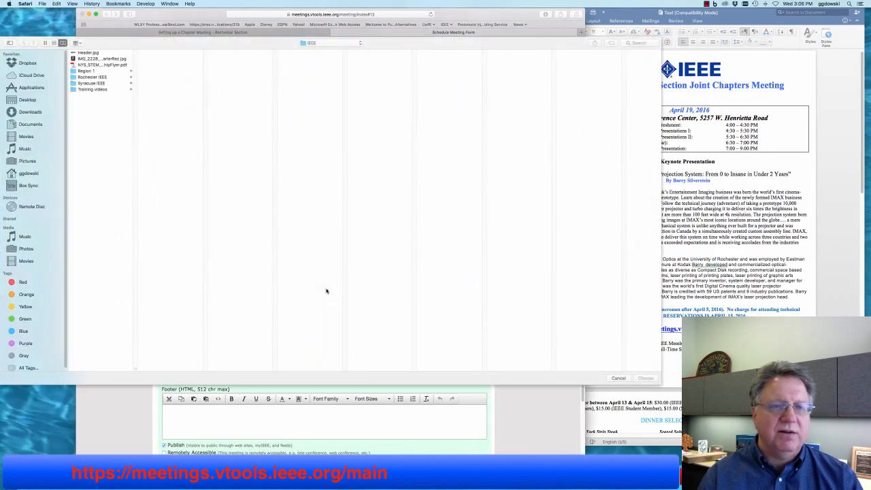
left_click(88, 59)
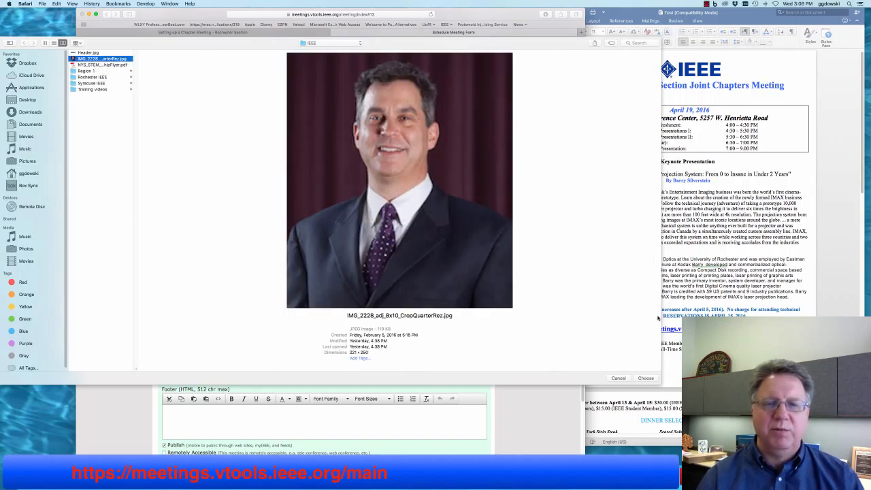
left_click(644, 378)
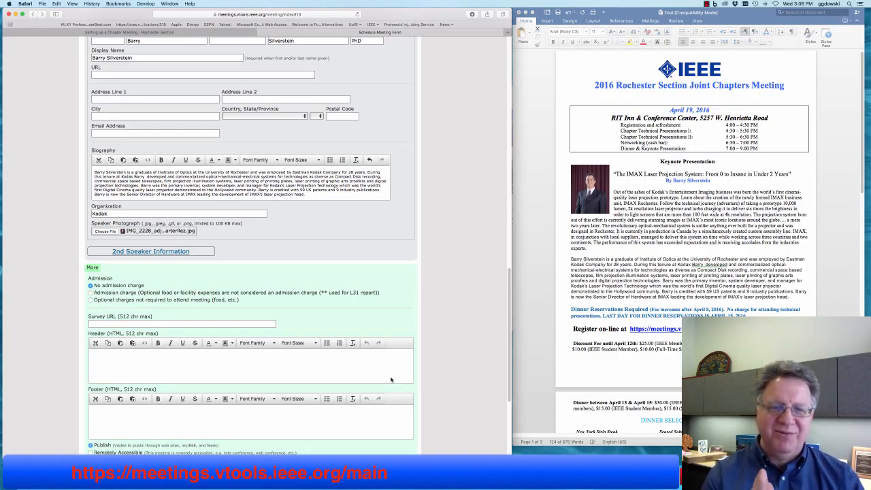
- Enter Salmon and Steak as dinner menu selections, remove the empty row, and submit with Create
scroll(389, 331, "down", 4)
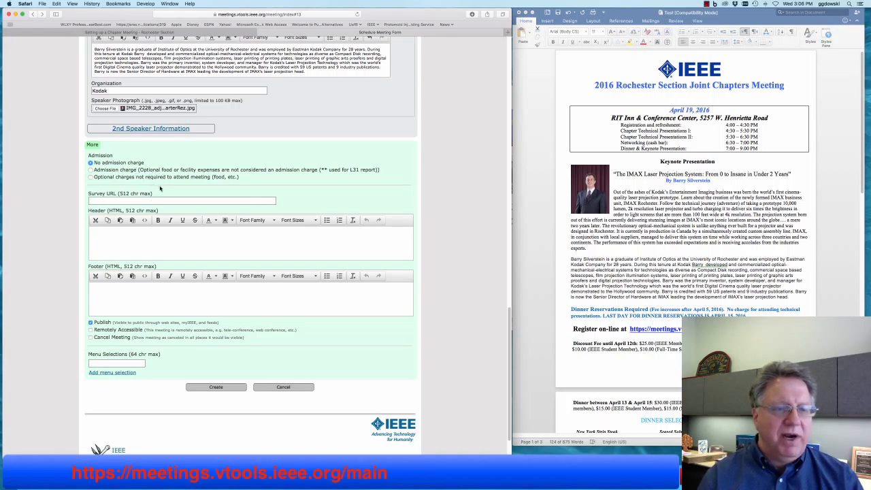
scroll(161, 188, "down", 2)
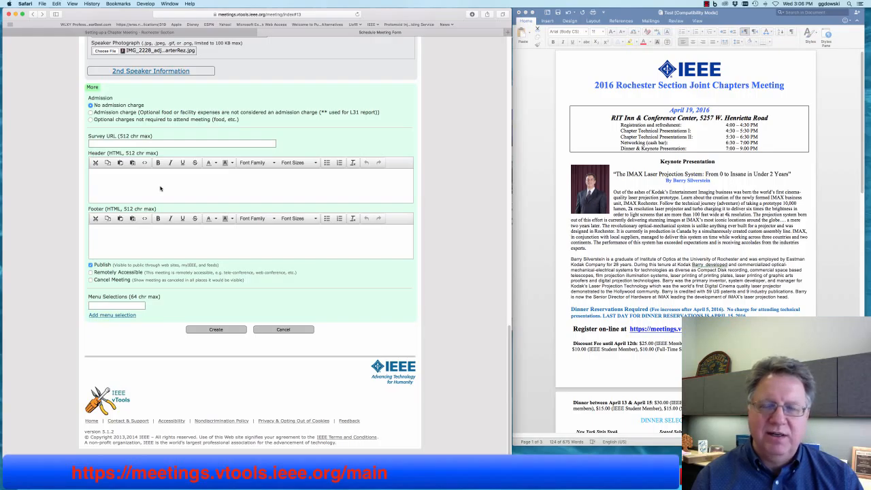
left_click(115, 304)
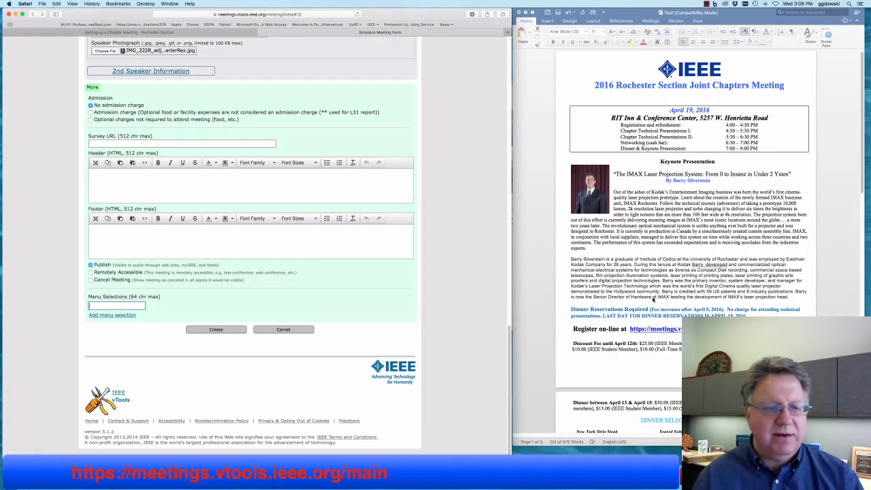
scroll(653, 300, "down", 6)
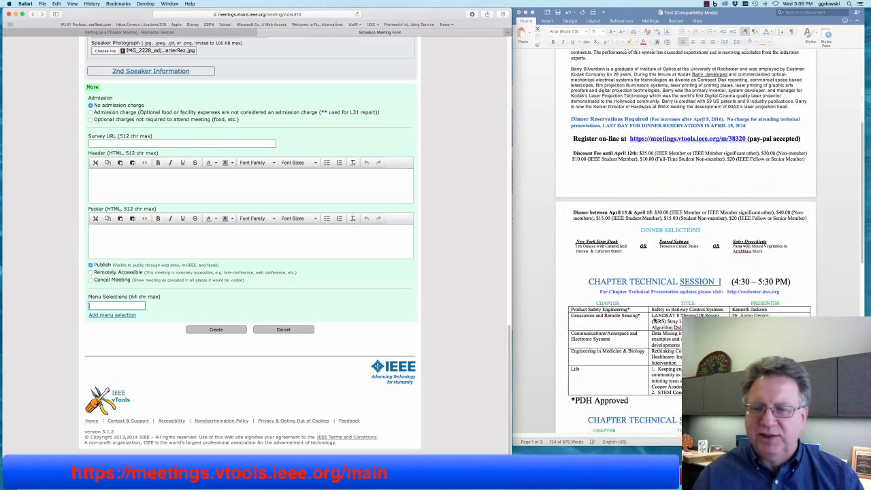
left_click(612, 234)
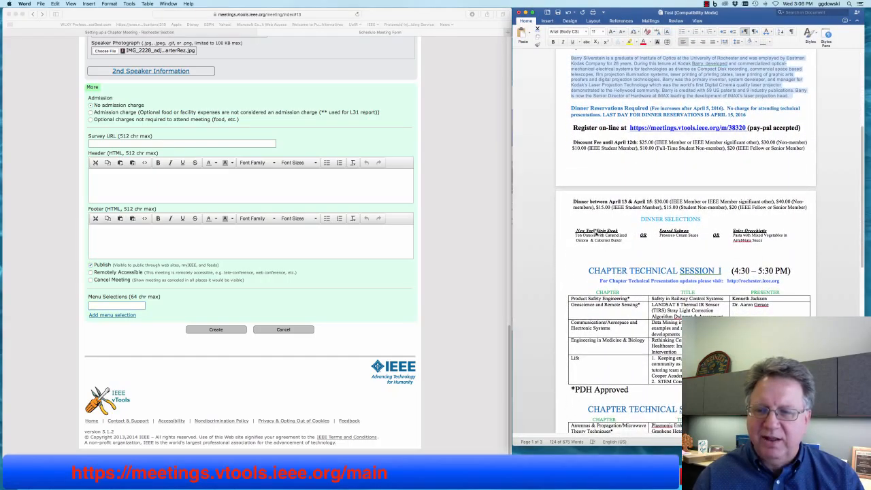
left_click(593, 235)
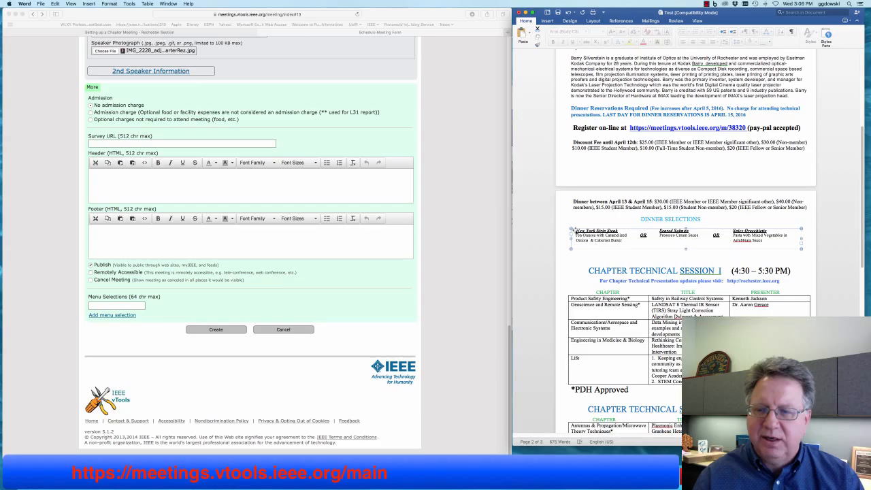
left_click(126, 306)
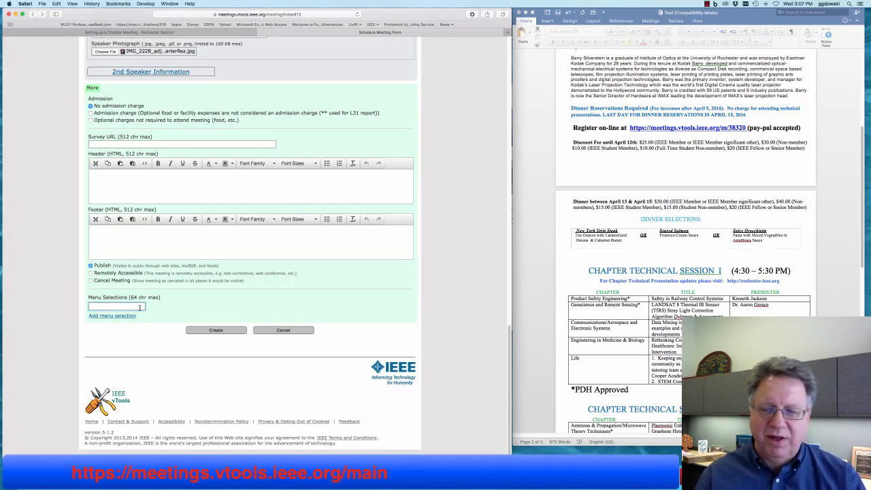
type("Salmon")
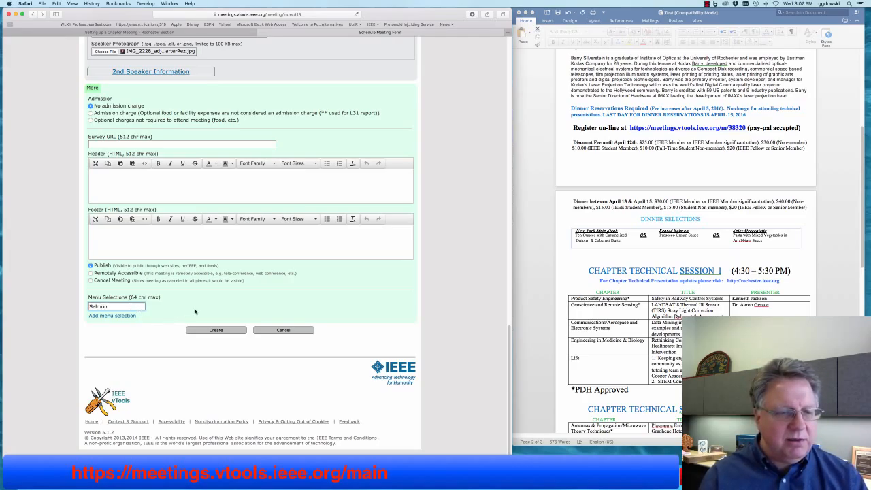
left_click(127, 316)
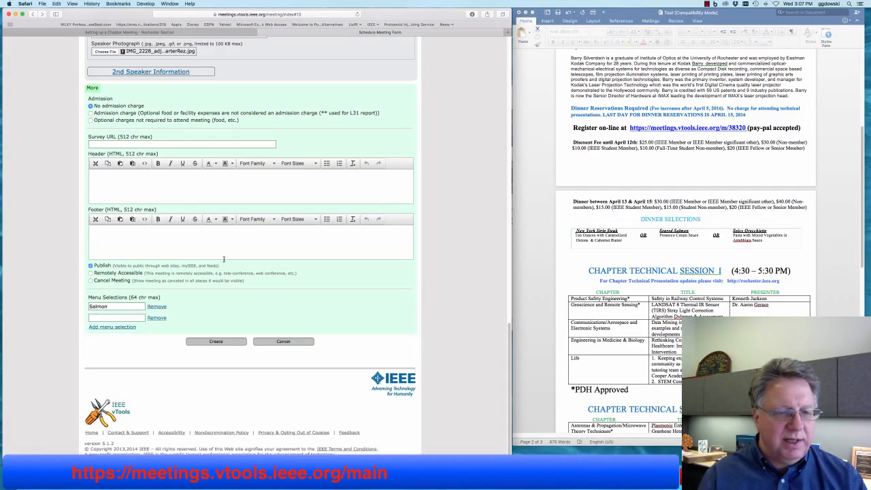
left_click(118, 317)
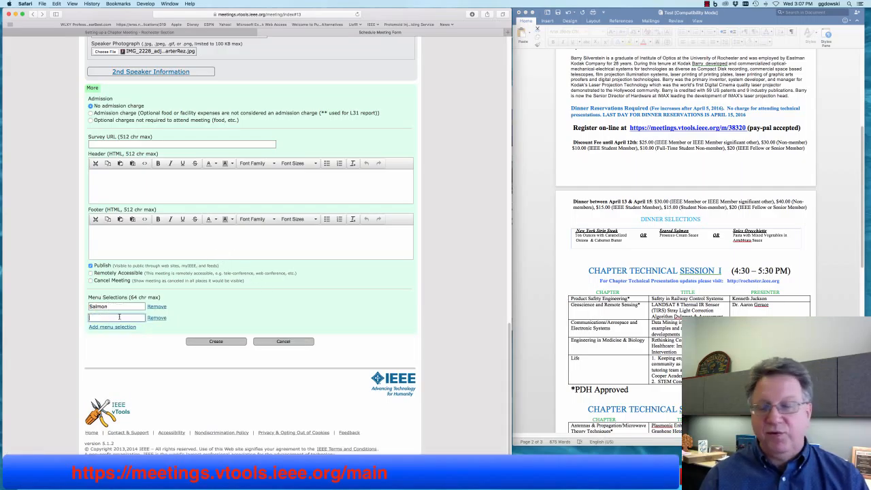
type("Steak")
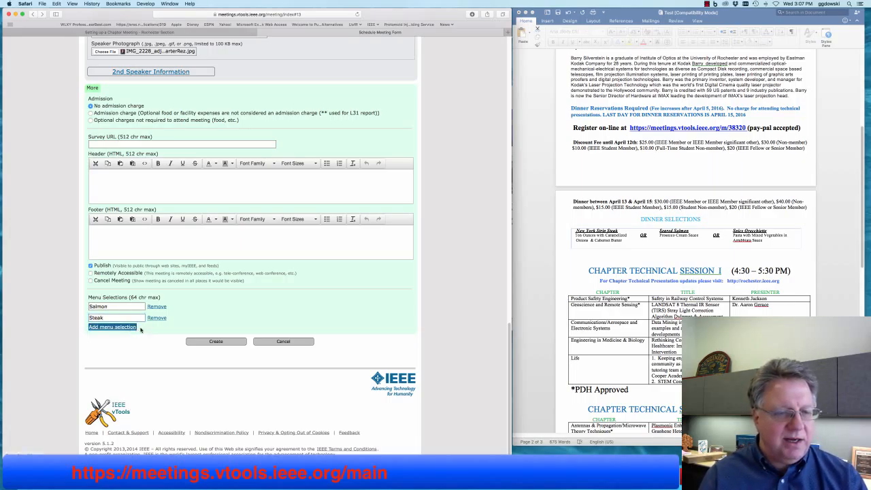
left_click(112, 326)
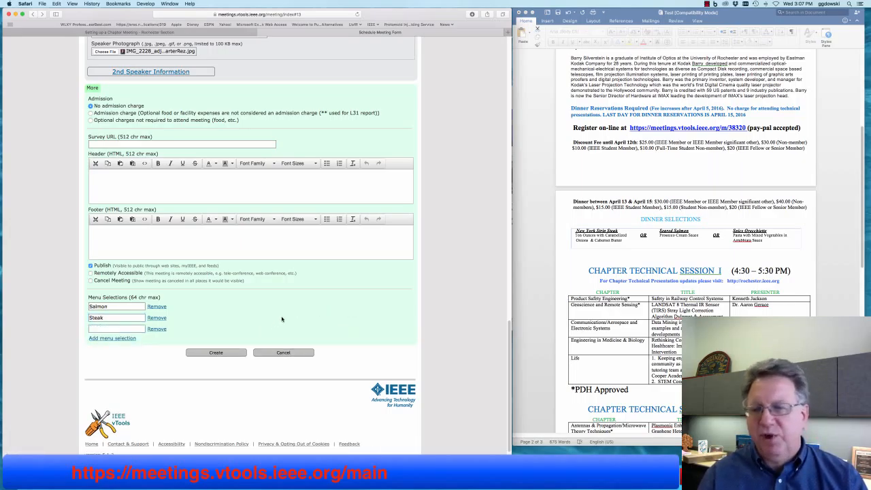
left_click(157, 329)
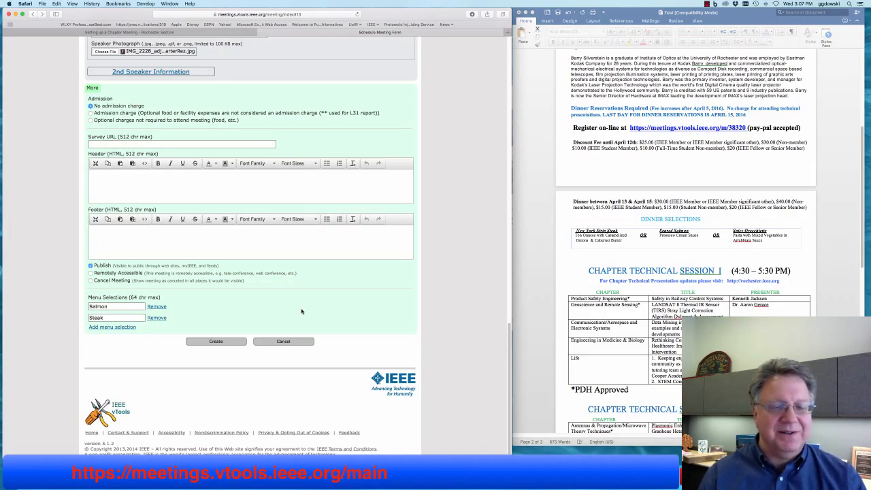
left_click(216, 341)
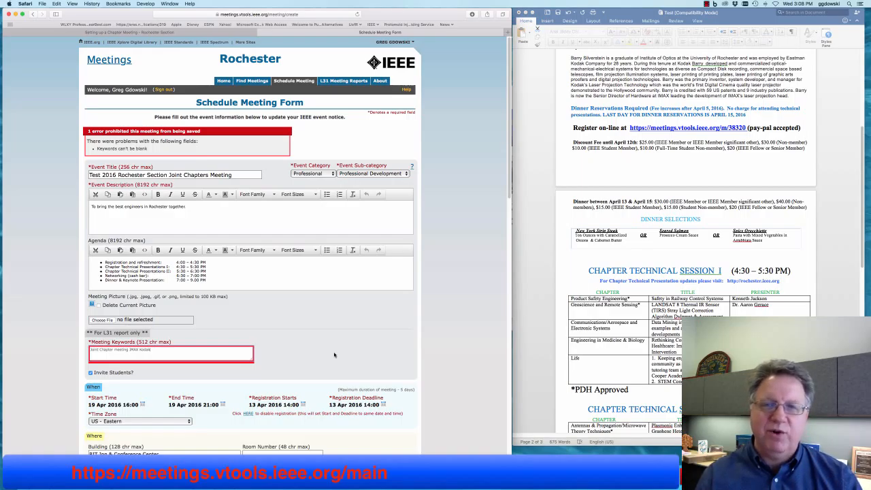
- Submit the form again with Create now that Meeting Keywords is filled in
scroll(334, 354, "down", 15)
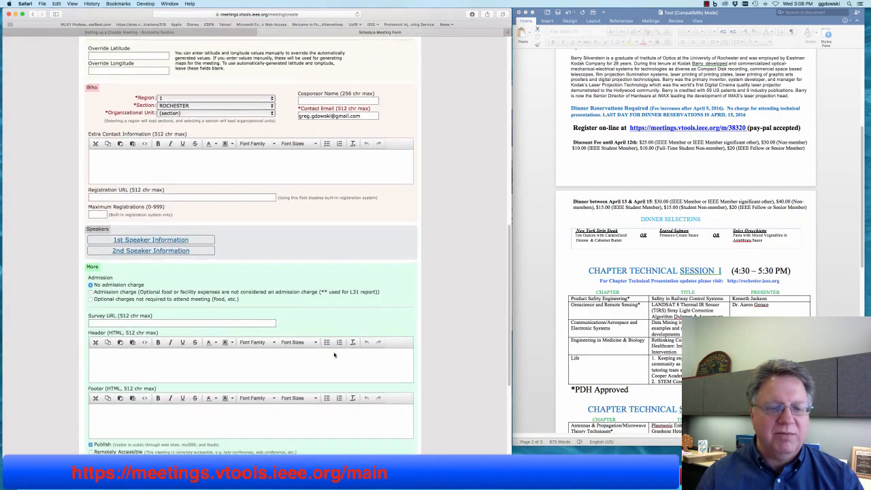
scroll(334, 355, "down", 2)
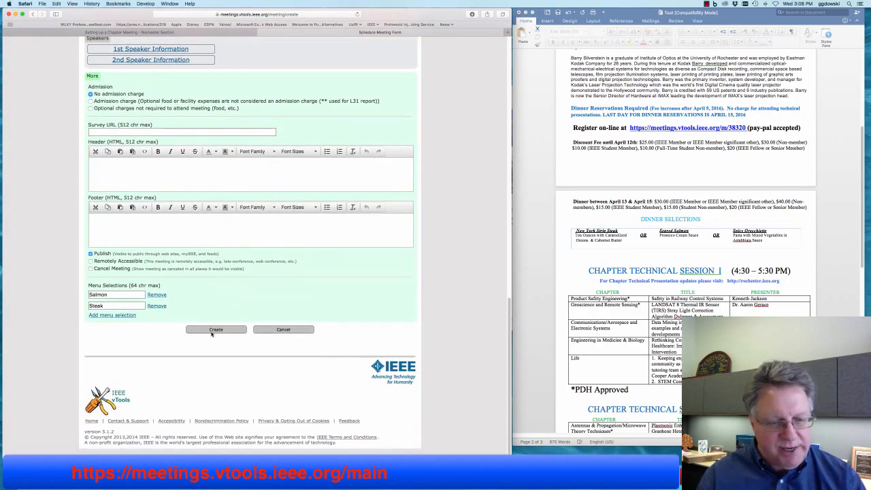
left_click(212, 331)
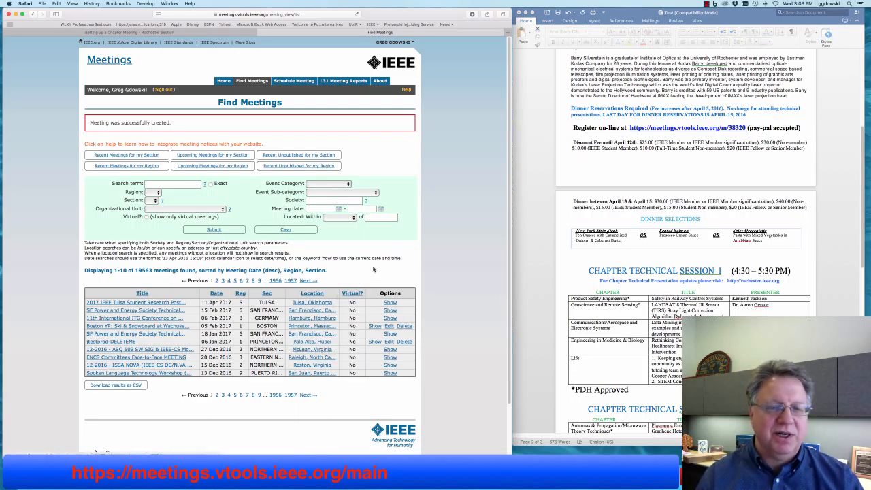
- Open the Test 2016 Rochester Section Joint Chapters Meeting from the section's upcoming meetings list
left_click(227, 156)
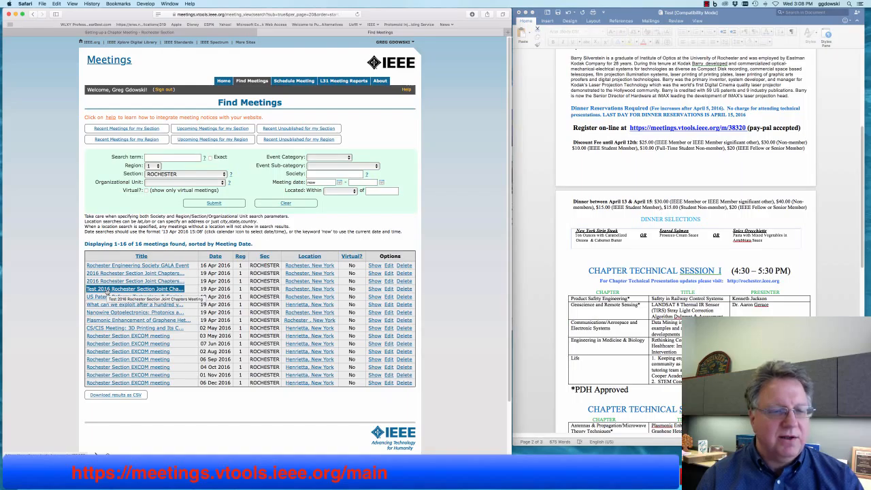
left_click(107, 292)
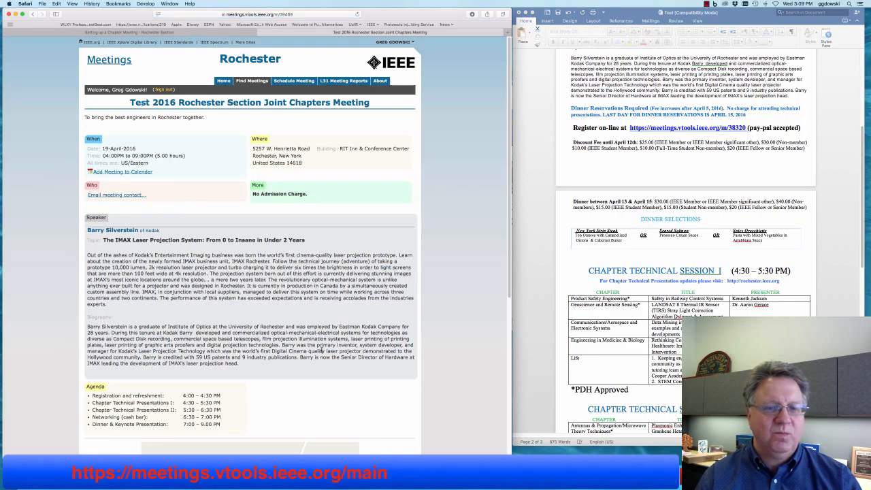
- Open the 19 Apr 2016 Joint Chapters Meeting notice in its edit form
scroll(283, 345, "down", 10)
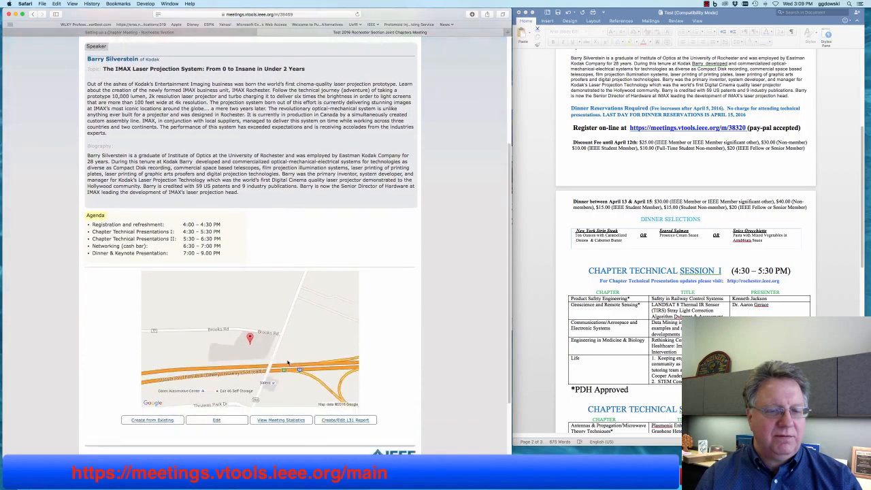
scroll(288, 364, "up", 10)
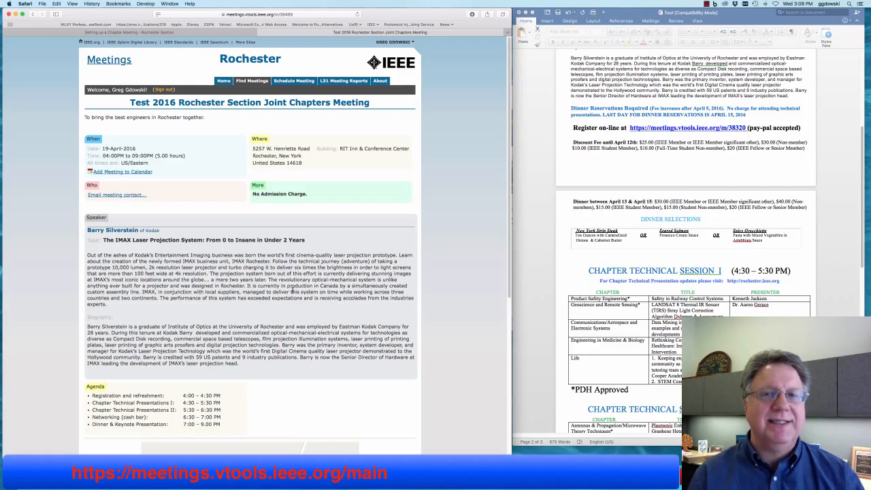
scroll(185, 286, "down", 8)
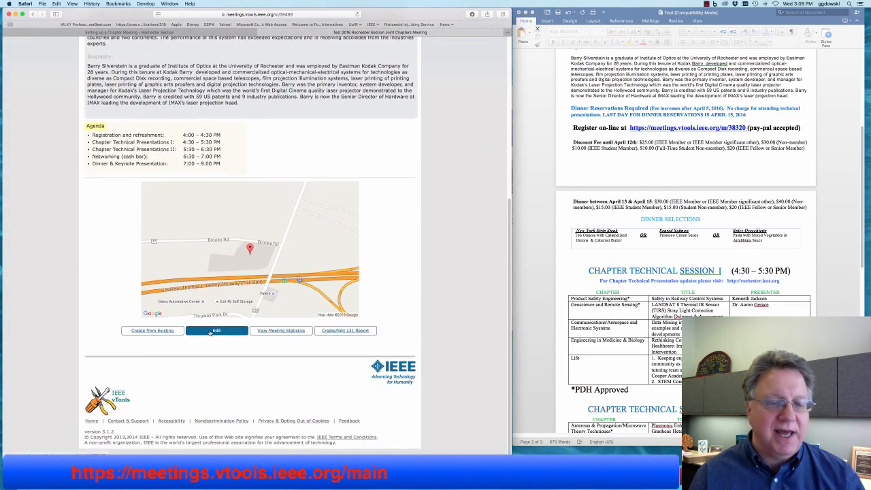
left_click(210, 332)
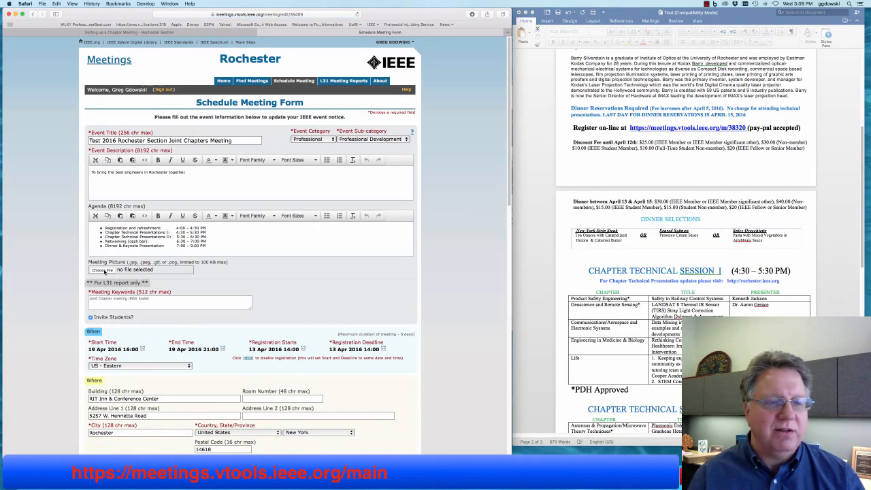
- Attach Header.jpg as the meeting picture
left_click(102, 269)
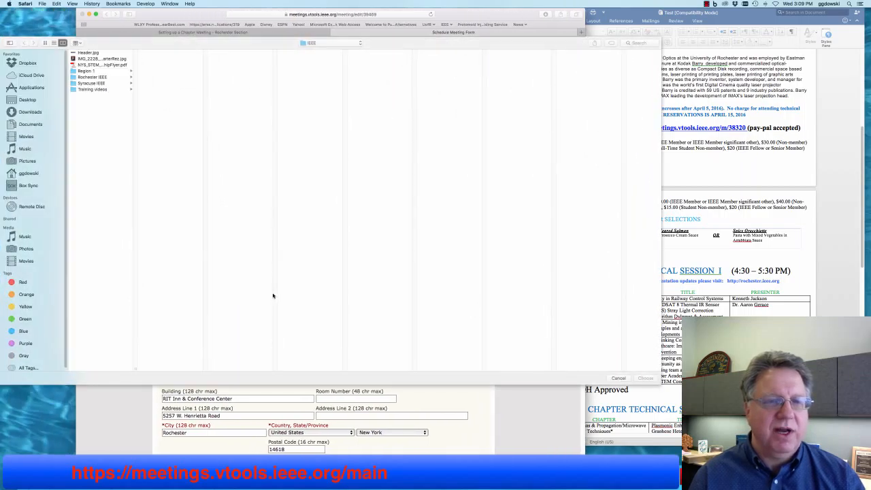
left_click(97, 54)
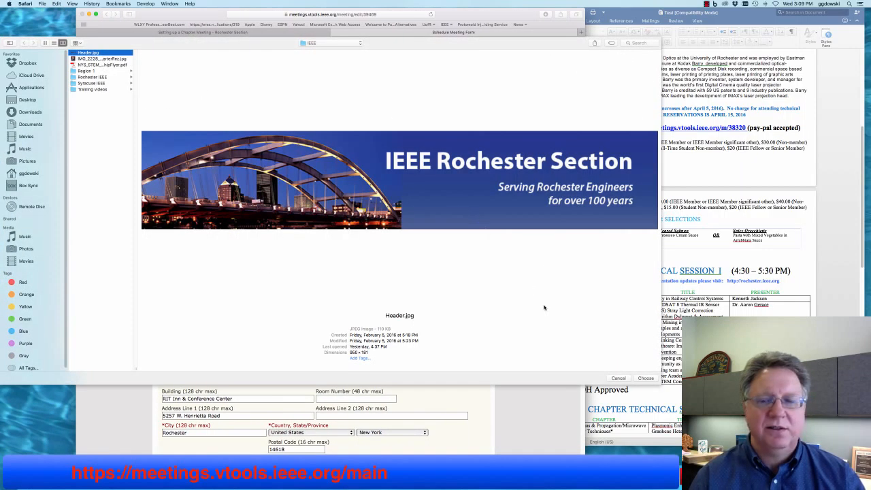
key("Return")
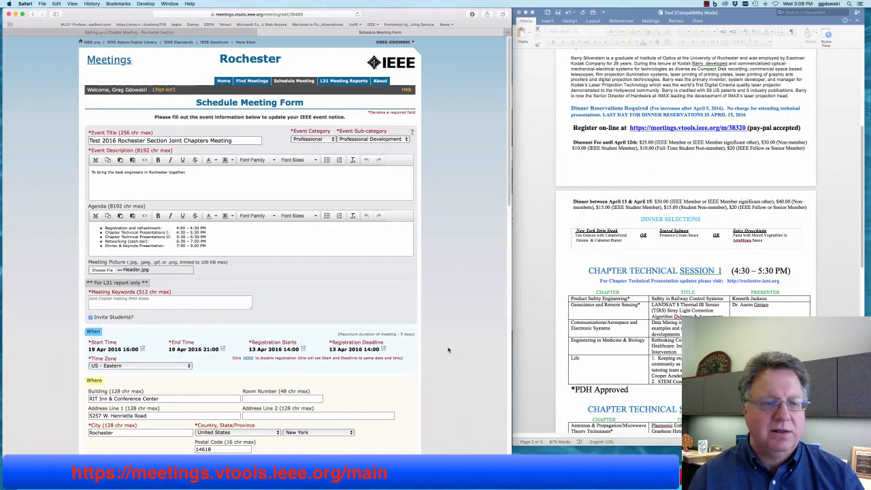
- Add IMG_2228 as the 1st speaker's photograph and save the updated meeting
scroll(447, 350, "down", 10)
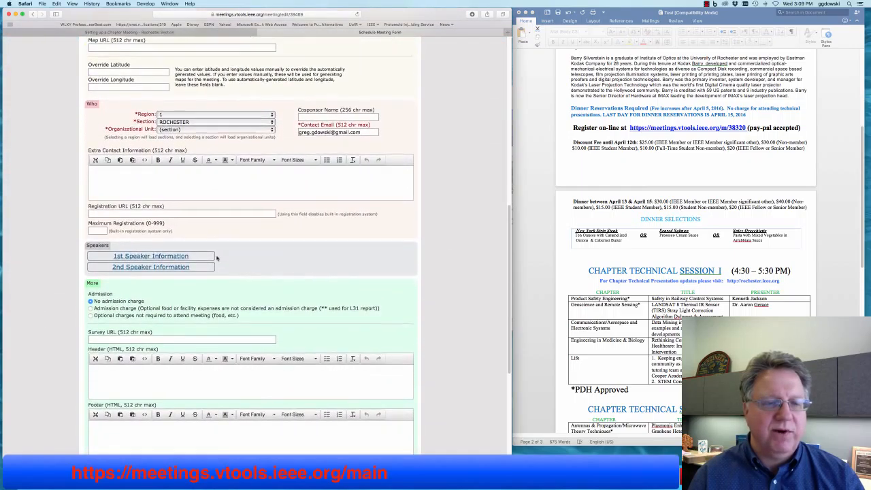
left_click(208, 255)
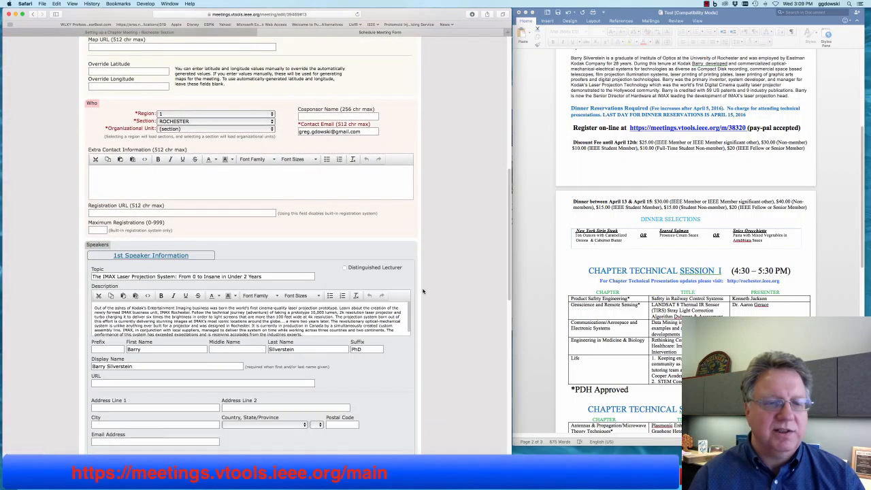
scroll(422, 291, "down", 6)
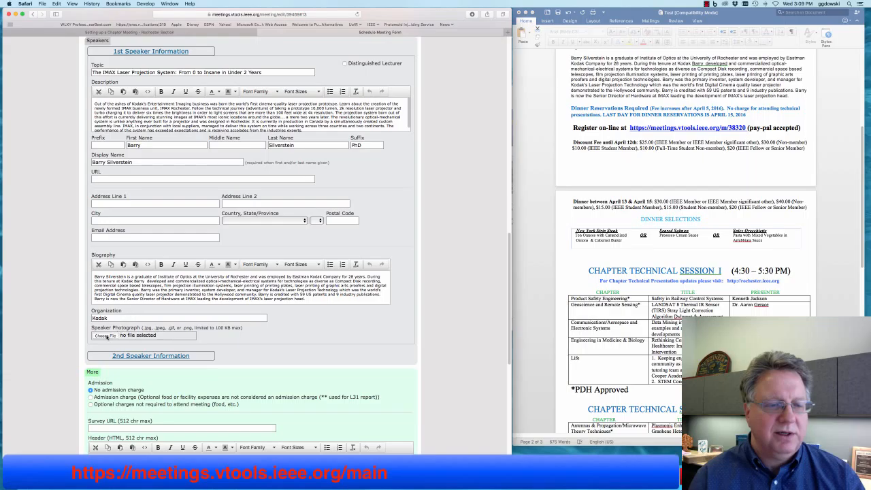
left_click(105, 335)
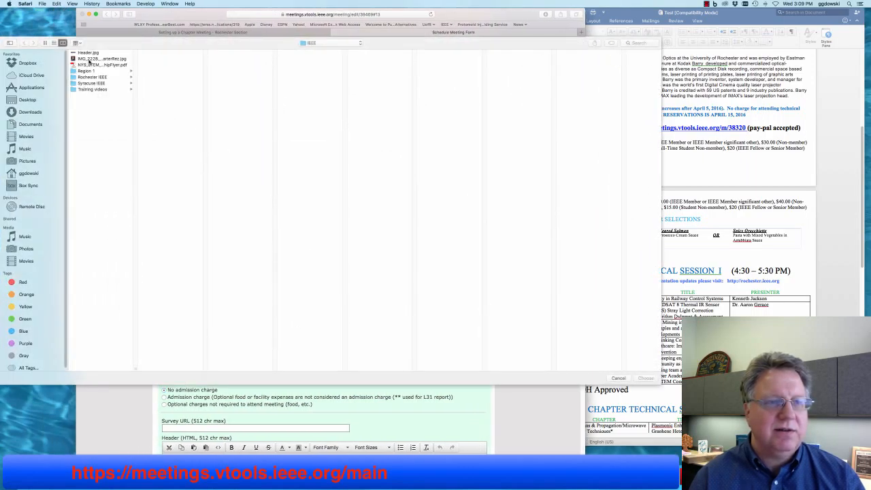
left_click(89, 60)
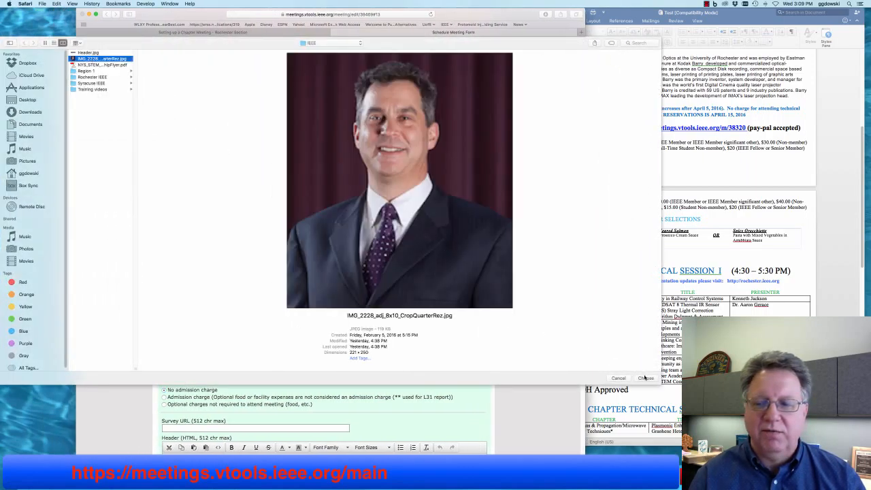
left_click(645, 378)
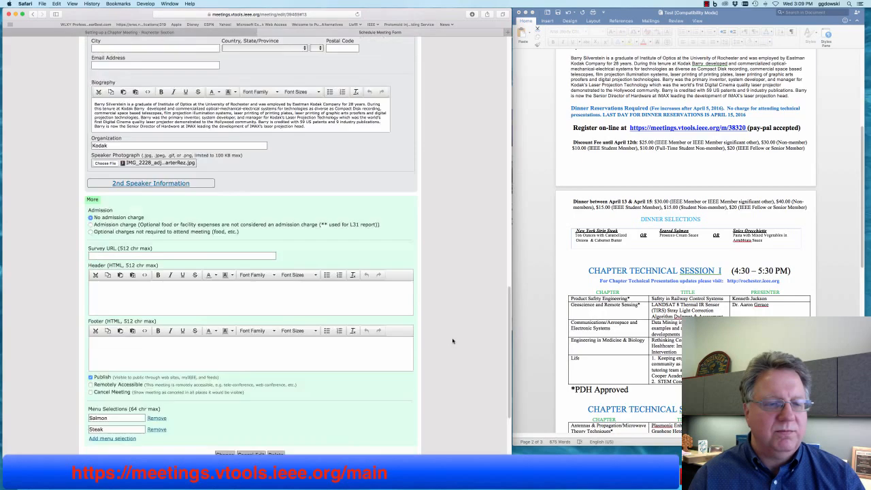
scroll(452, 341, "down", 5)
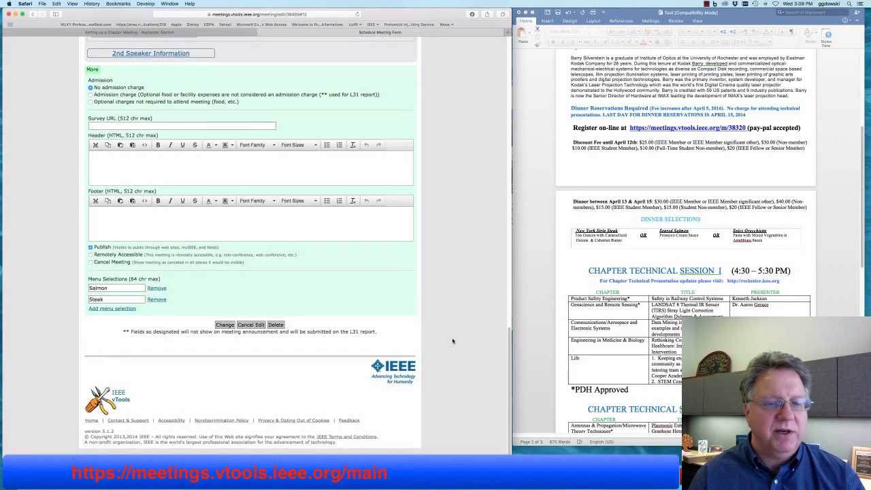
left_click(225, 325)
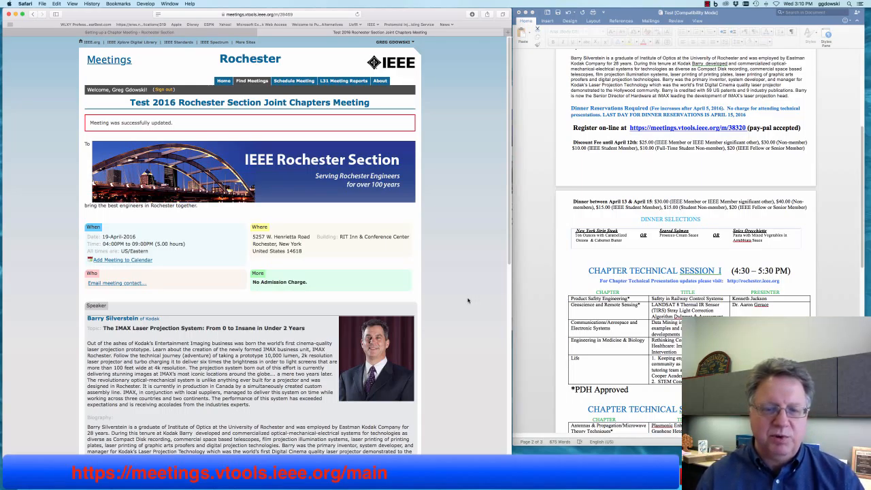
scroll(462, 299, "down", 10)
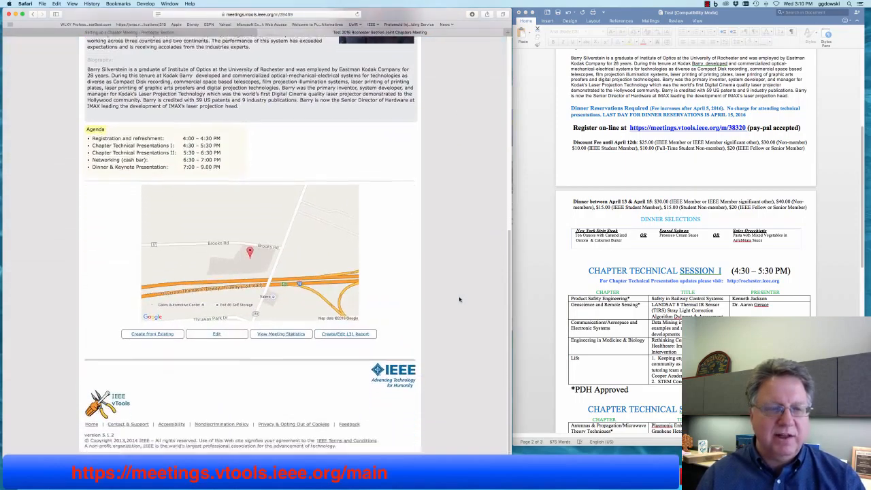
scroll(266, 331, "up", 2)
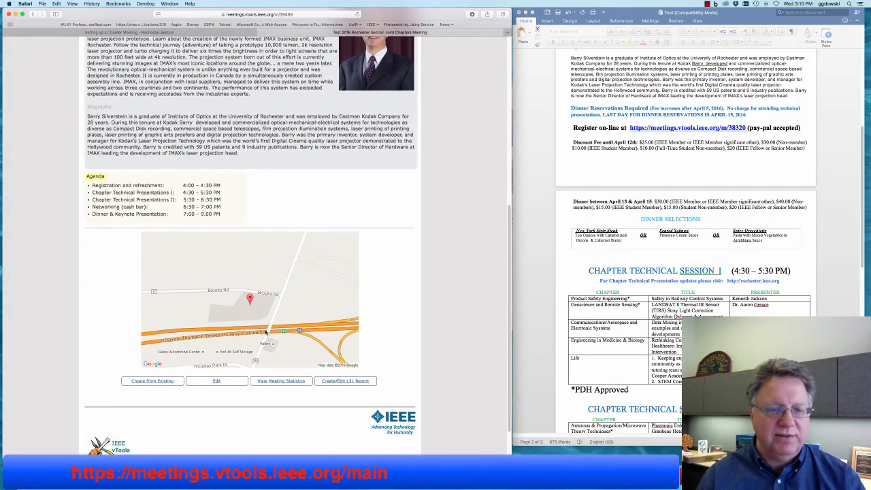
scroll(249, 301, "up", 10)
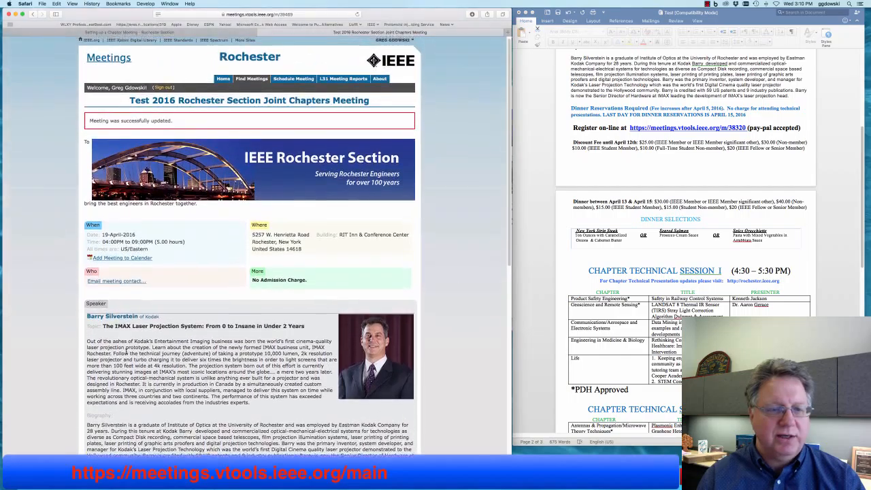
scroll(142, 349, "down", 1)
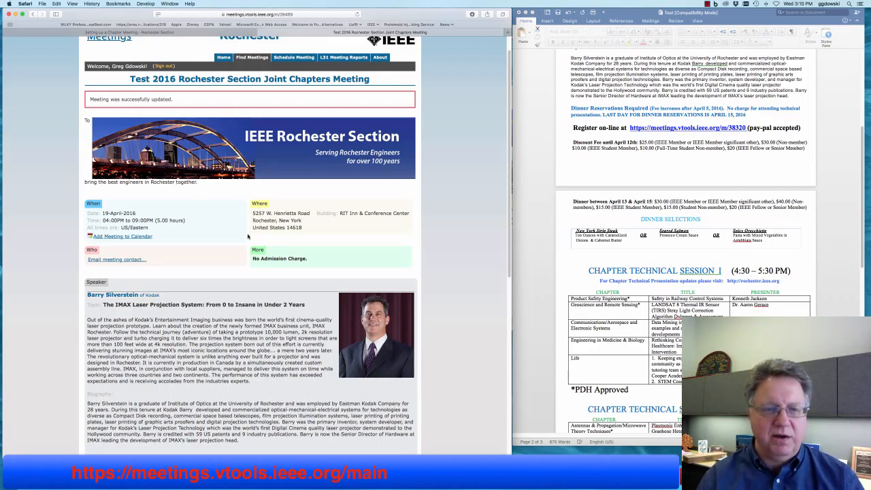
- On the Rochester Section home page, open the 2016 Rochester Section Joint Chapters Meeting upcoming event
left_click(56, 33)
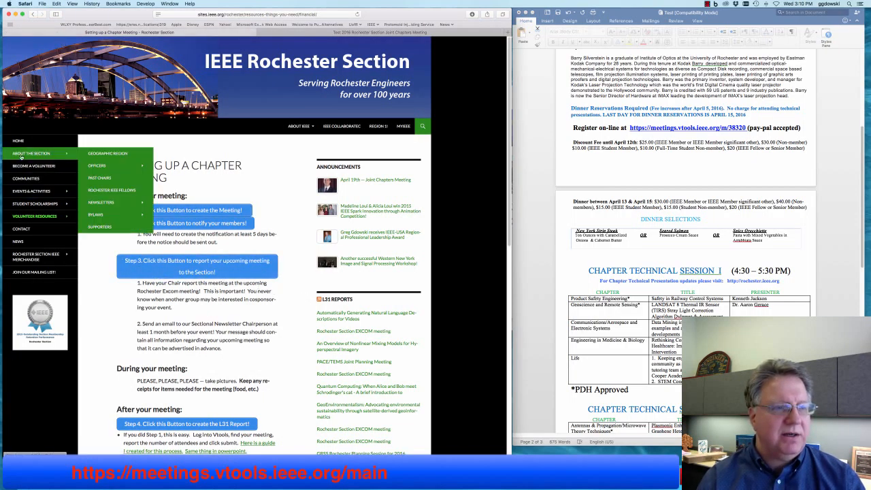
left_click(19, 140)
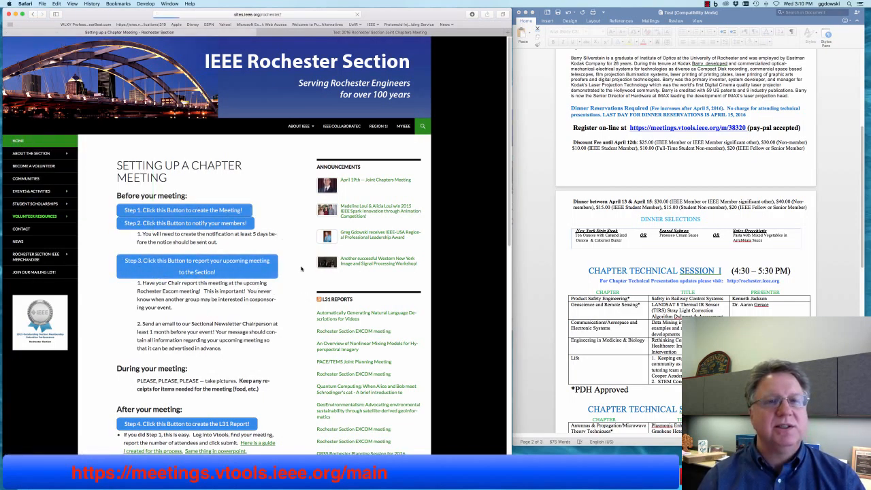
scroll(293, 295, "down", 1)
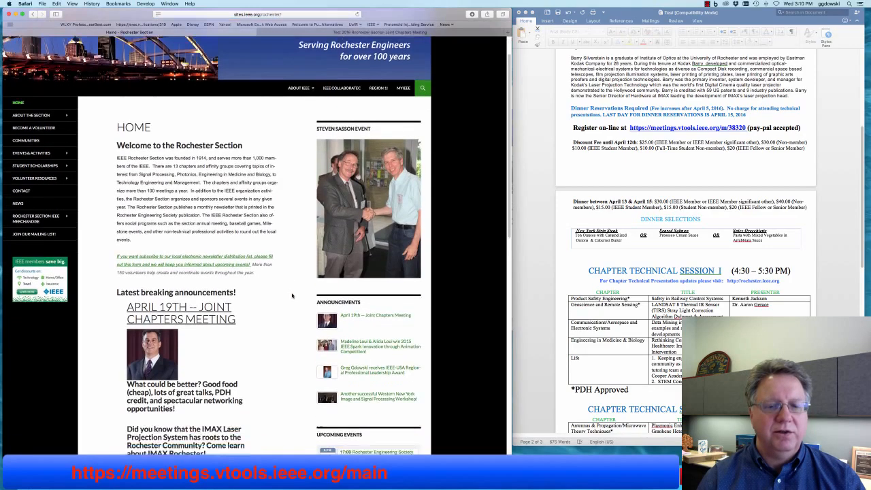
scroll(293, 296, "down", 5)
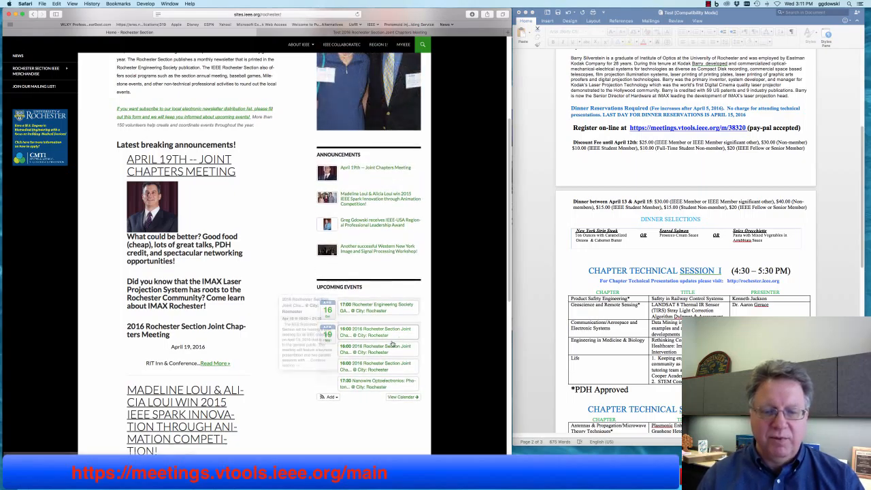
left_click(380, 365)
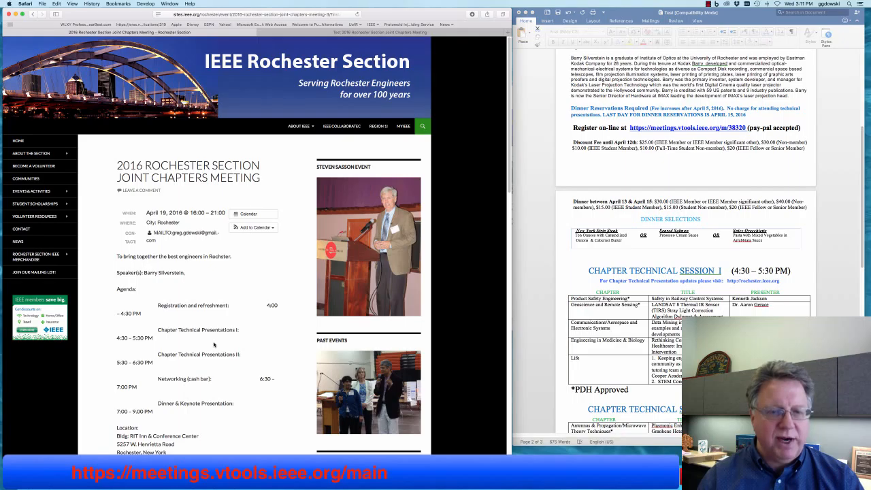
scroll(214, 345, "down", 8)
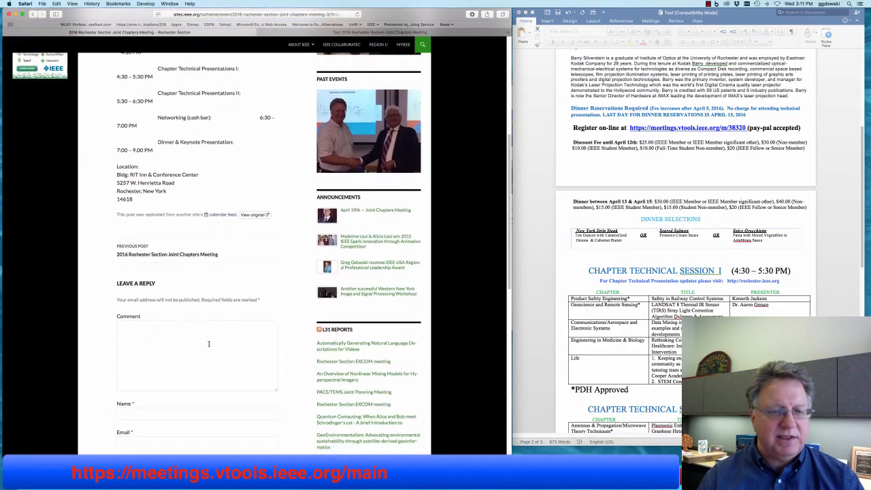
scroll(209, 345, "down", 2)
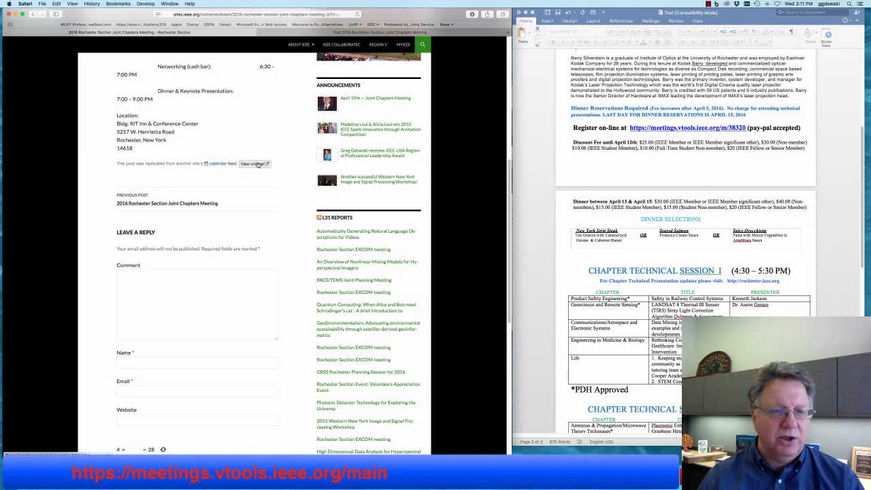
- Follow the event post's 'View original' link to the vTools meeting notice
left_click(258, 165)
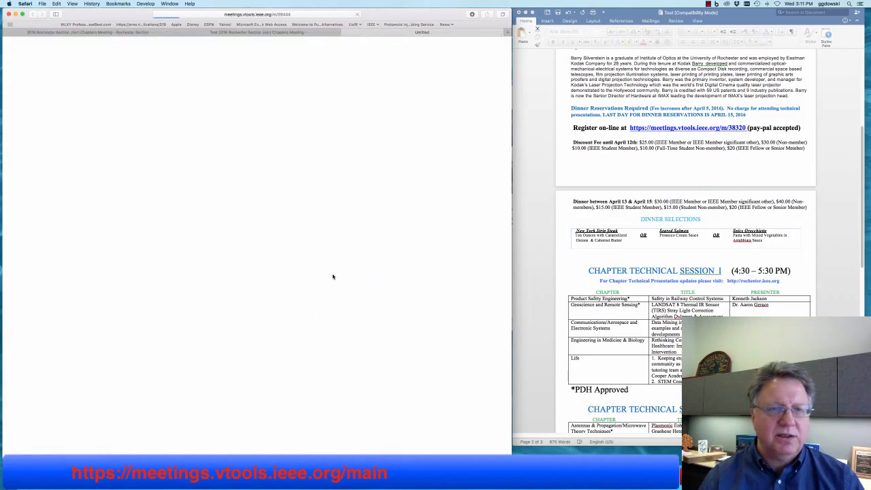